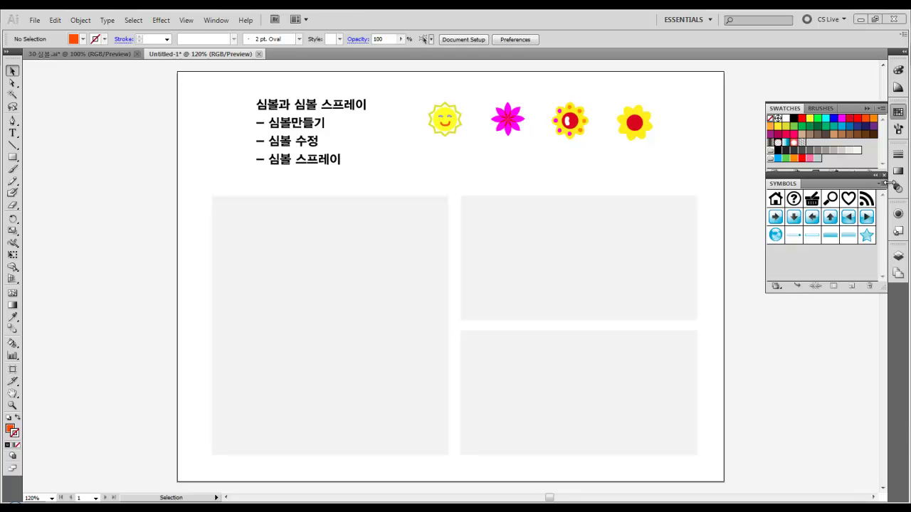
- Place one instance each of the heart, down-arrow, question mark, blue star and left-arrow symbols in the upper-right gray box
click(214, 18)
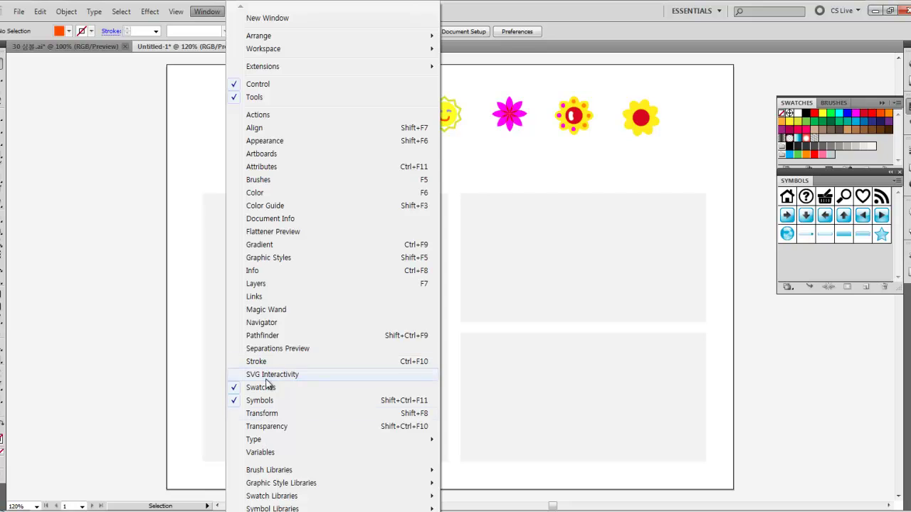
click(871, 264)
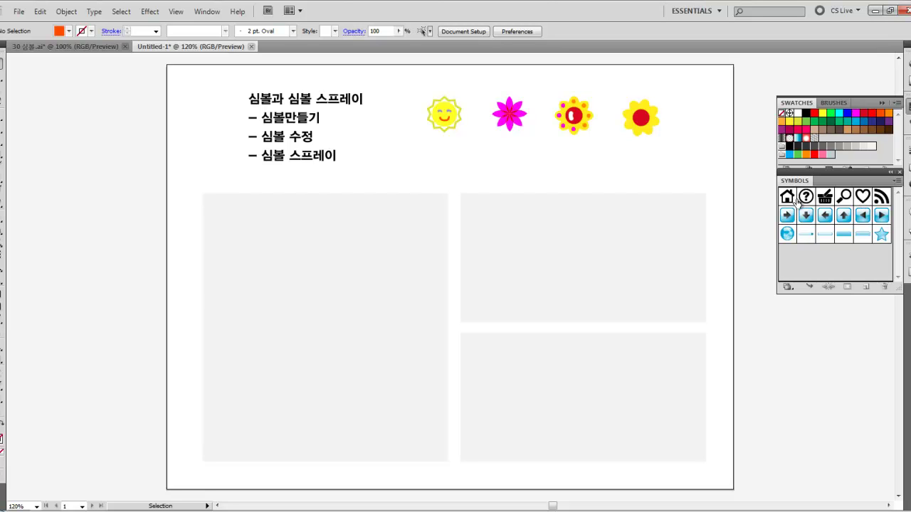
click(866, 201)
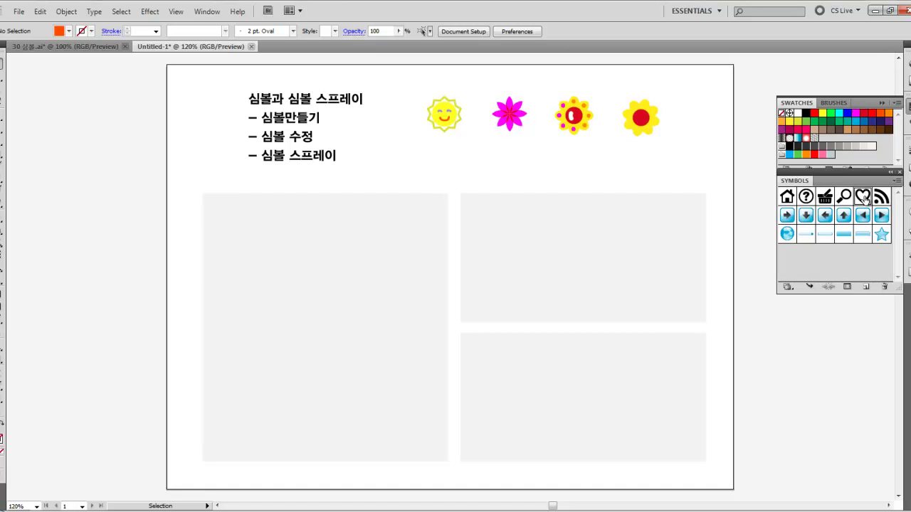
drag(865, 200, 548, 242)
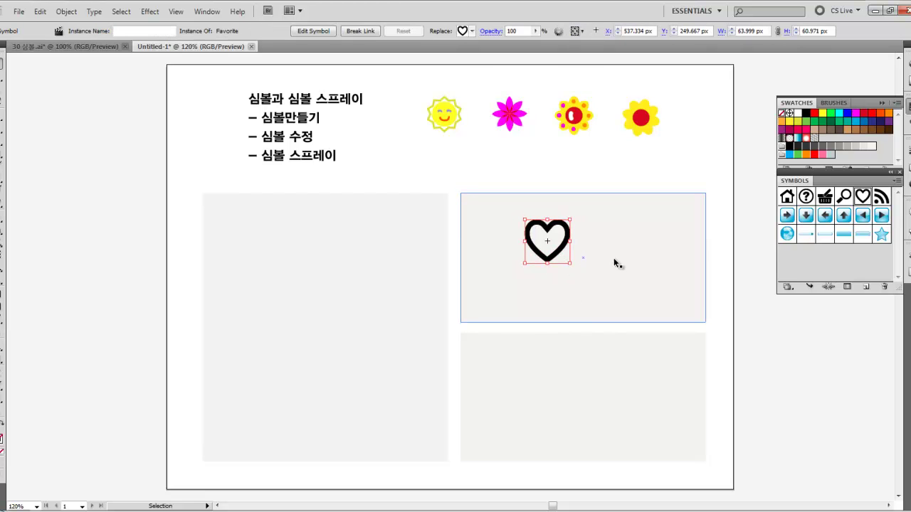
drag(805, 215, 602, 302)
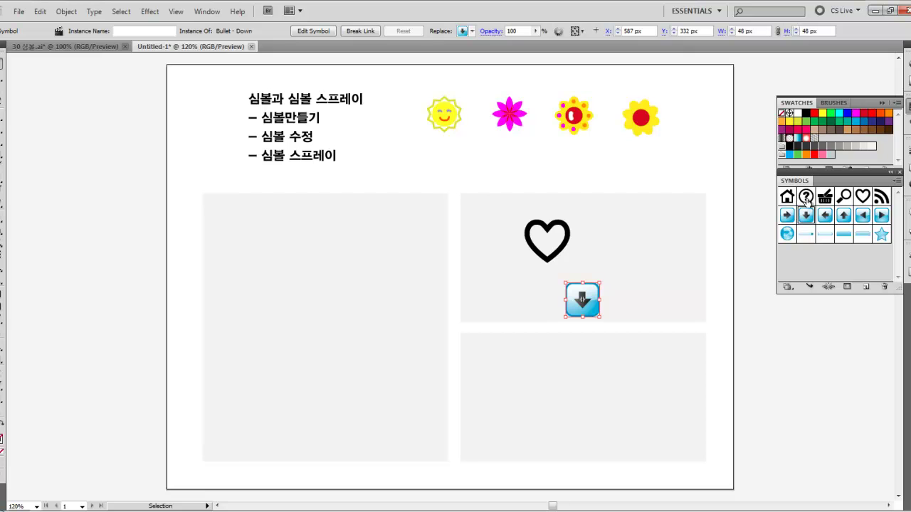
drag(813, 202, 650, 218)
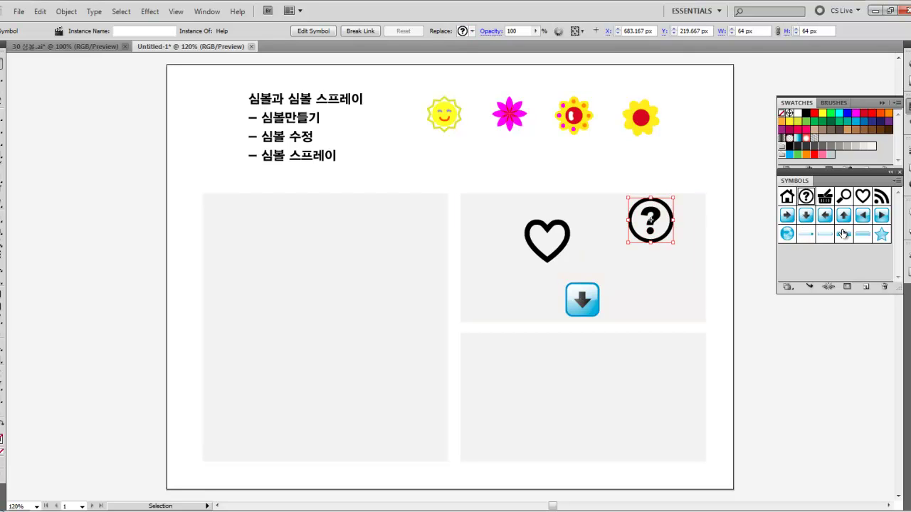
drag(881, 235, 668, 285)
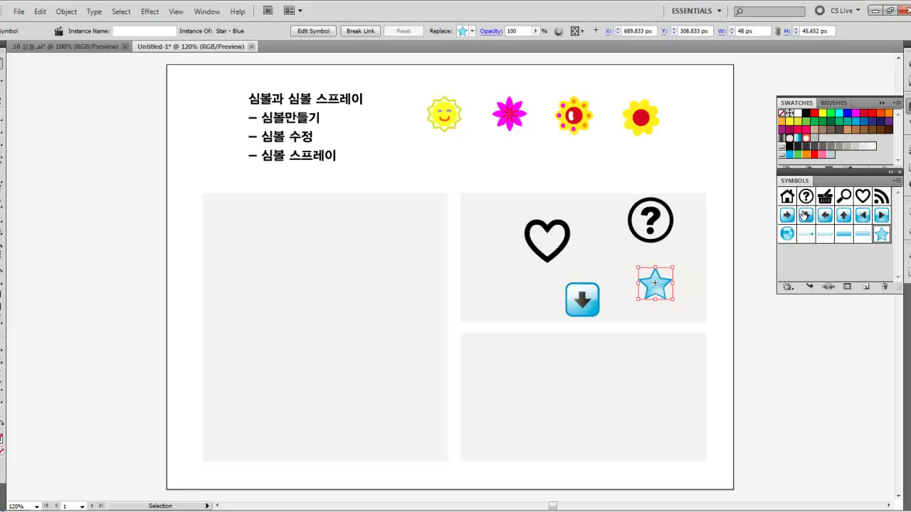
drag(826, 216, 618, 256)
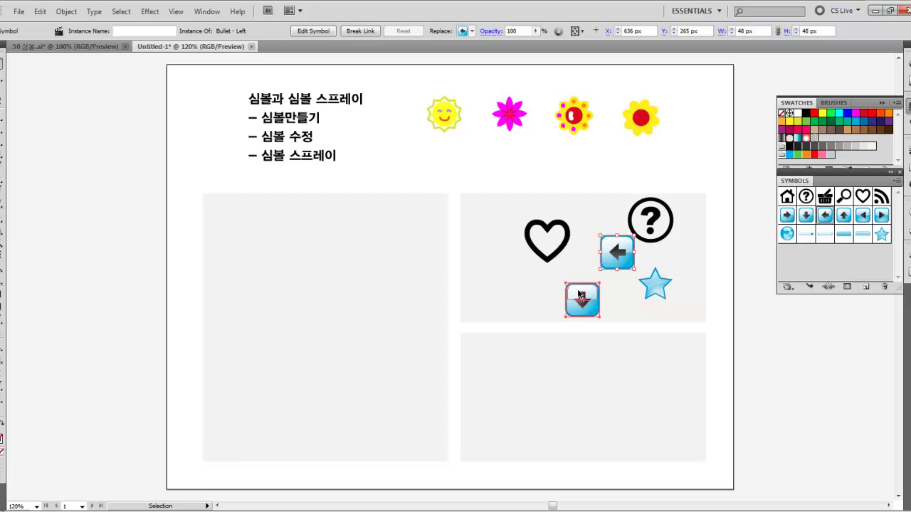
- Shift the down-arrow instance slightly up and left, and place an RSS symbol at the left side of the same box
drag(578, 294, 560, 284)
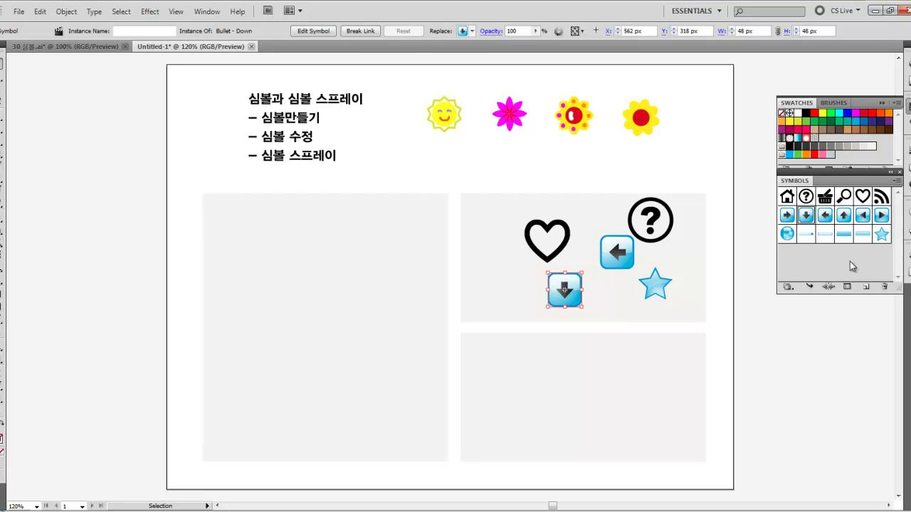
click(882, 217)
drag(882, 214, 499, 269)
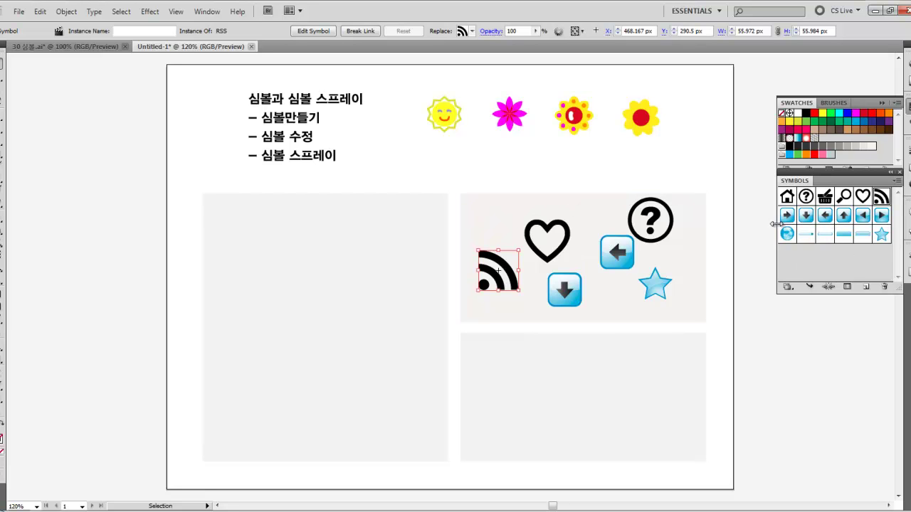
click(601, 155)
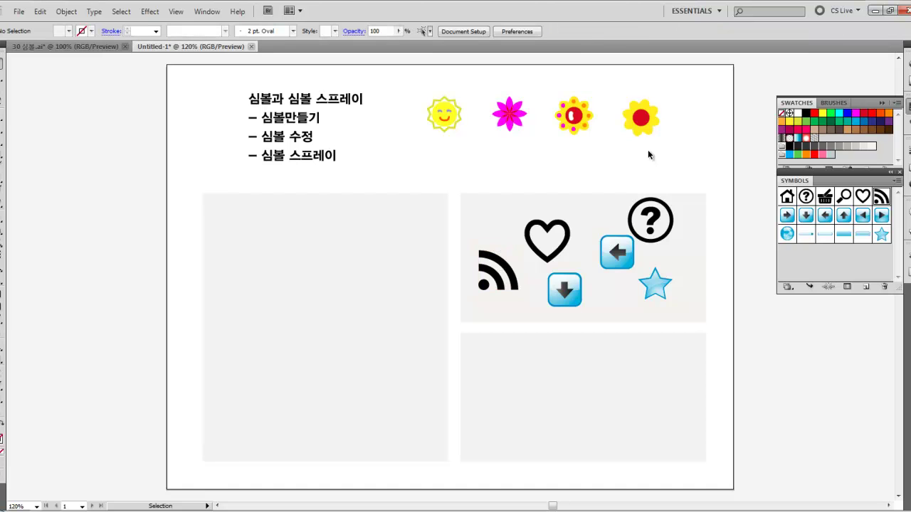
- Turn the smiling sun artwork into a new Movie Clip symbol named "sun"
drag(682, 140, 414, 86)
click(501, 162)
drag(468, 145, 403, 86)
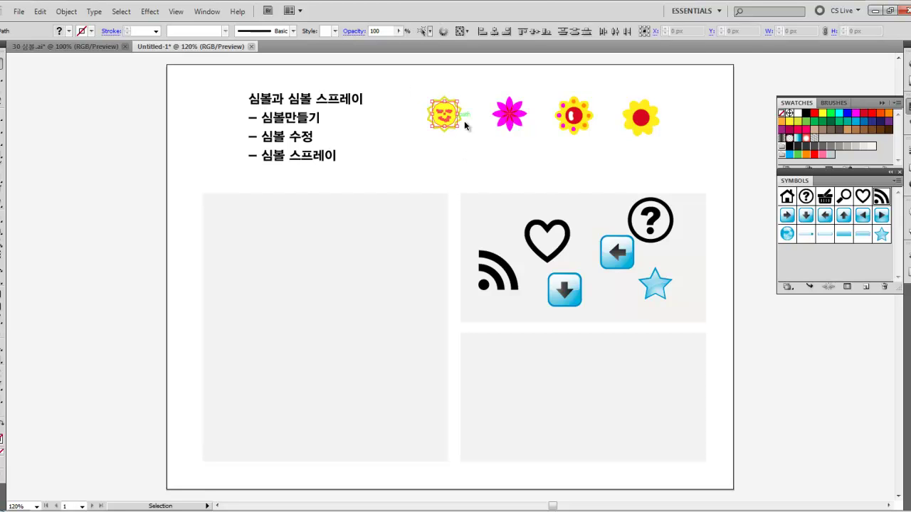
drag(442, 118, 812, 263)
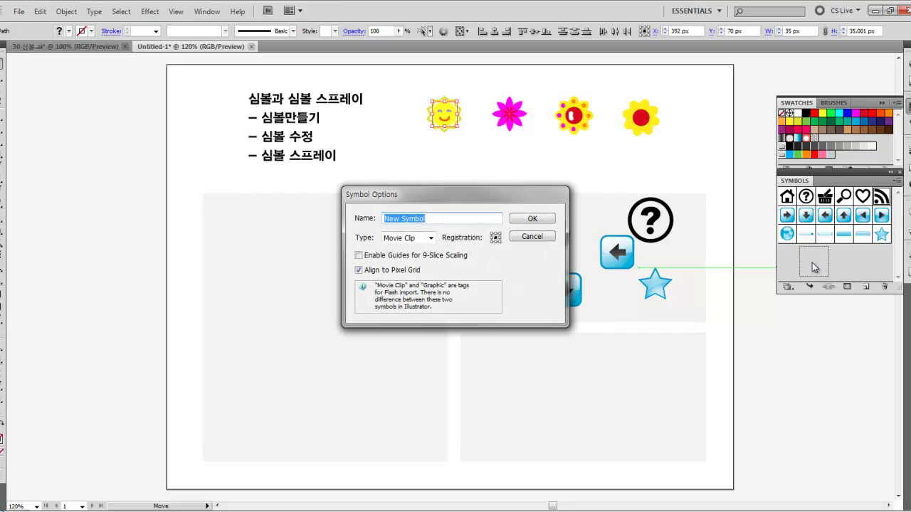
text(sun)
key(Return)
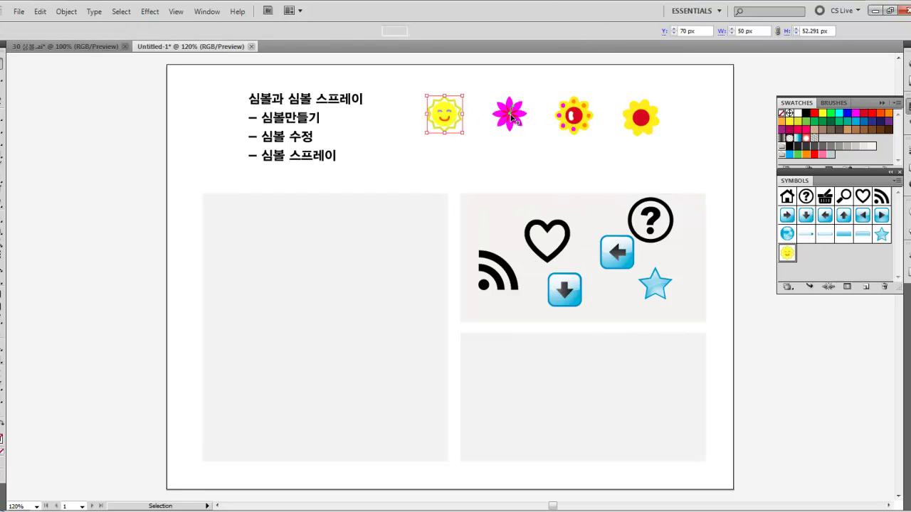
- Turn the magenta flower artwork into a new Movie Clip symbol named "pinky"
click(510, 116)
drag(528, 146, 484, 79)
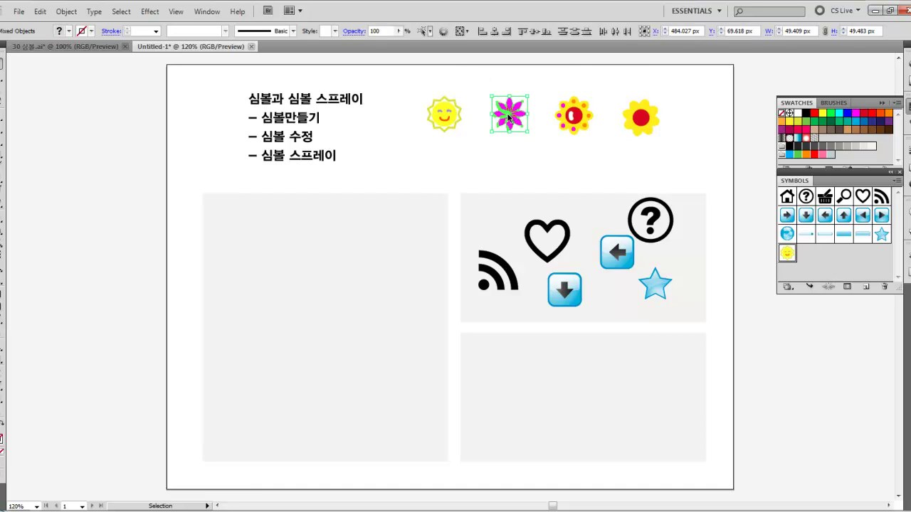
right_click(510, 118)
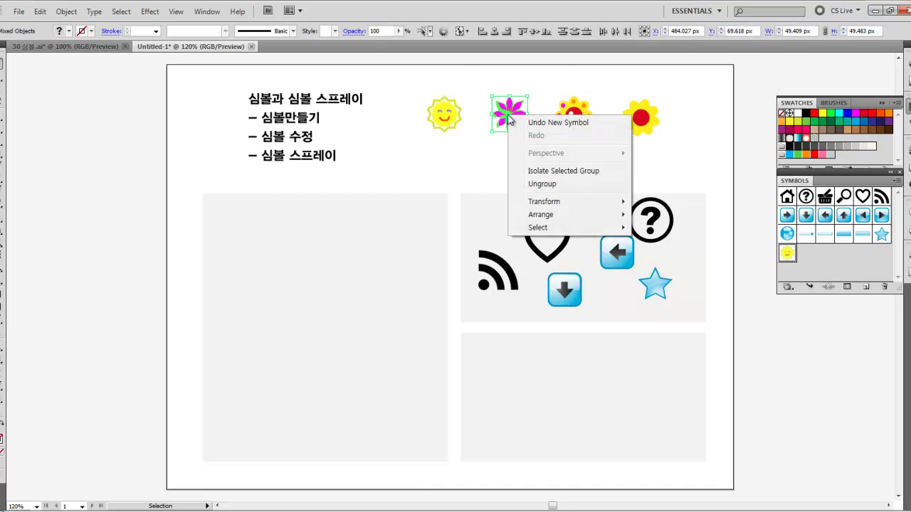
click(474, 173)
drag(530, 144, 819, 256)
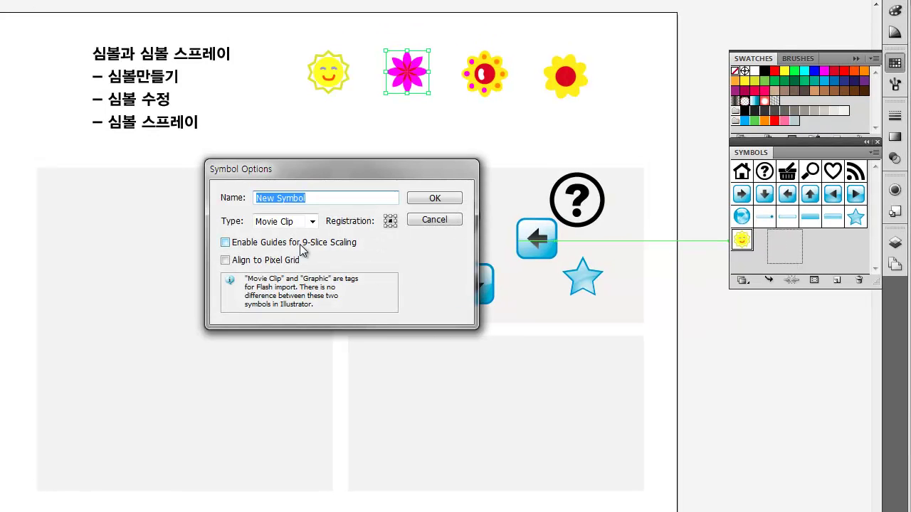
text(pinky)
key(Return)
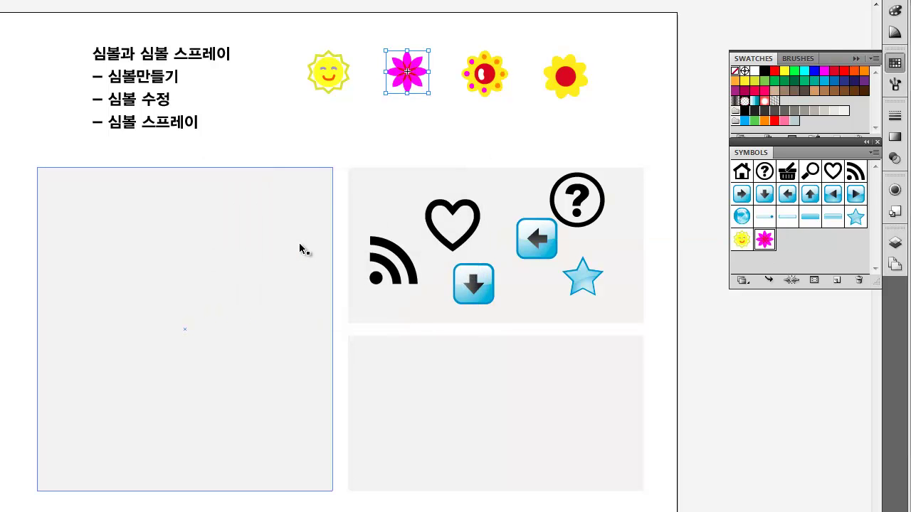
- Turn the yellow flower with colored dots into a new Movie Clip symbol named "sunflower"
click(498, 116)
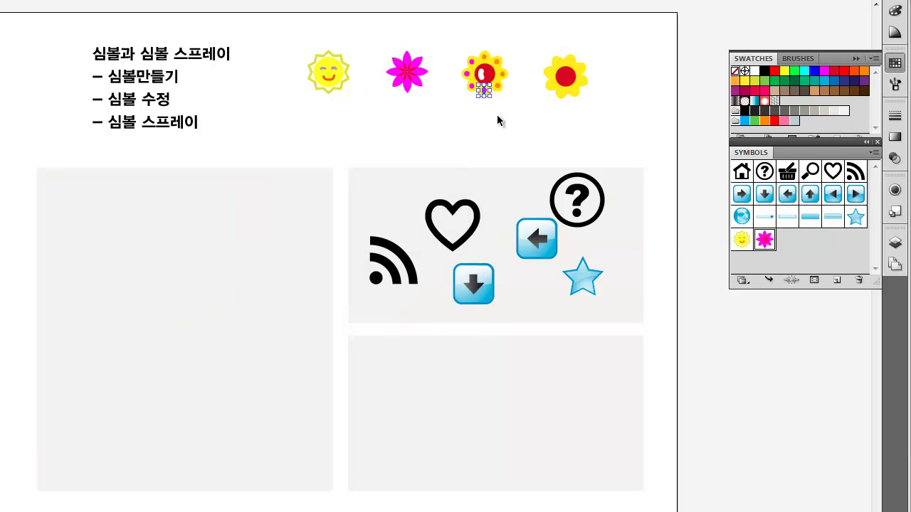
drag(517, 104, 456, 47)
drag(493, 85, 800, 251)
text(s)
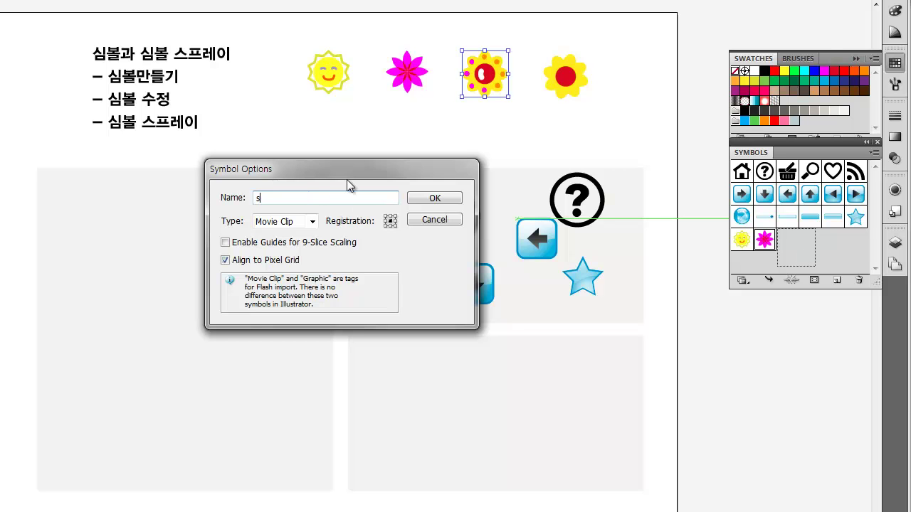
text(unflower)
key(Return)
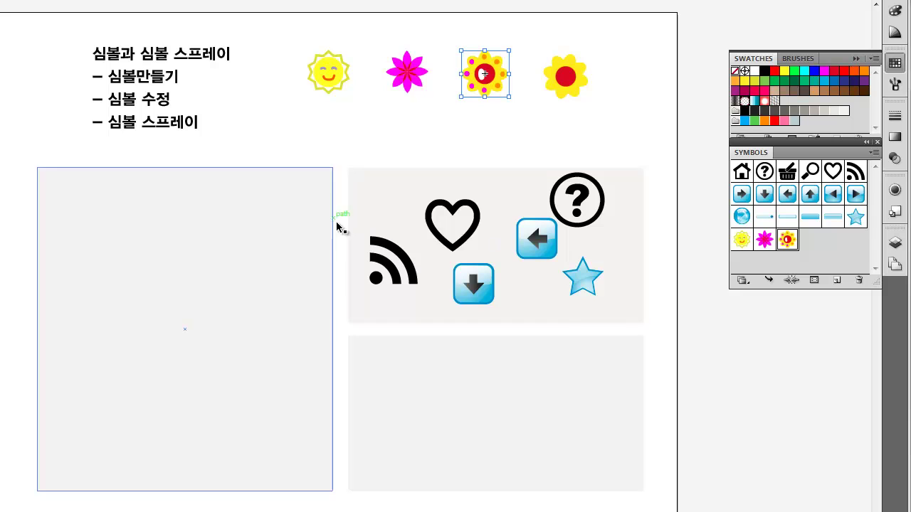
click(812, 382)
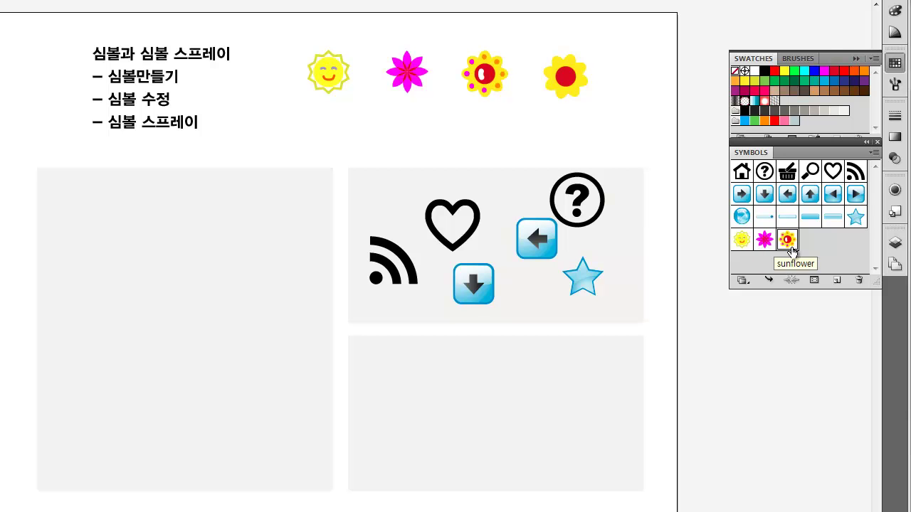
- Place the sun and pinky symbols in the lower-right gray box and add a second copy of each there
click(744, 241)
drag(746, 245, 391, 375)
drag(765, 241, 448, 366)
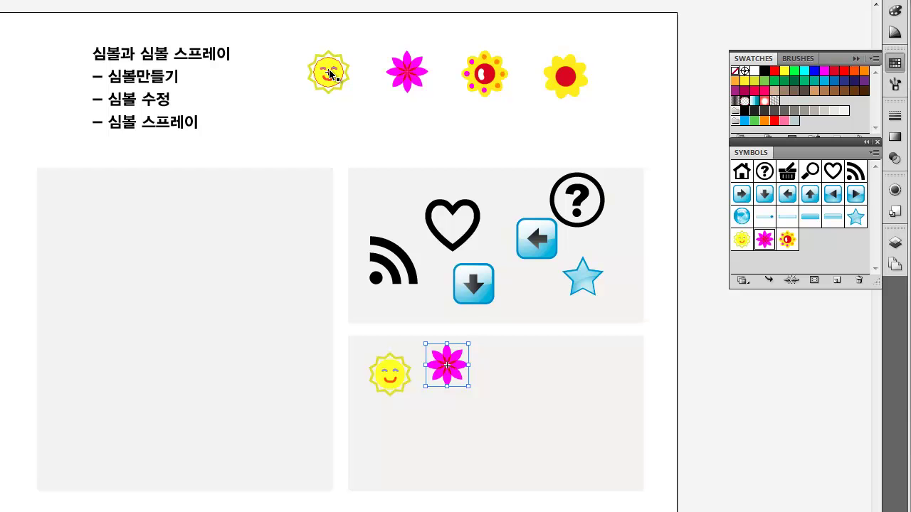
drag(329, 74, 548, 398)
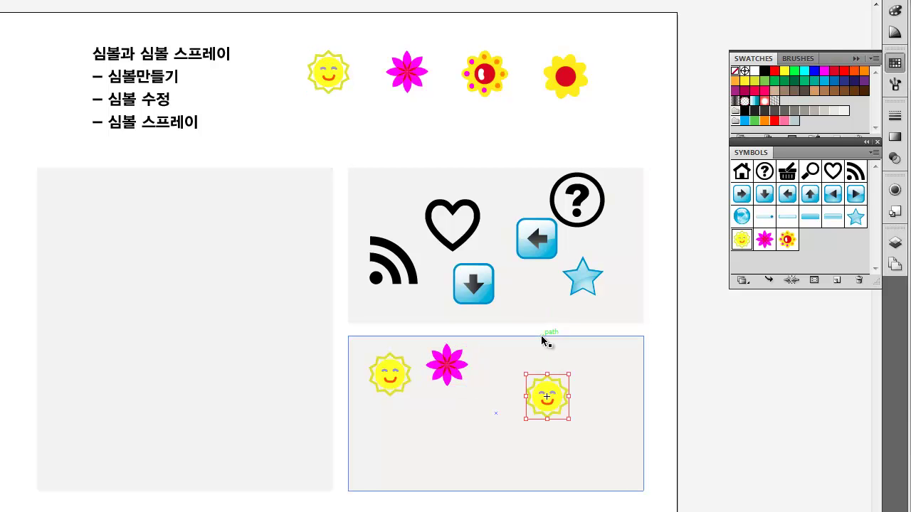
click(450, 376)
drag(450, 375, 465, 428)
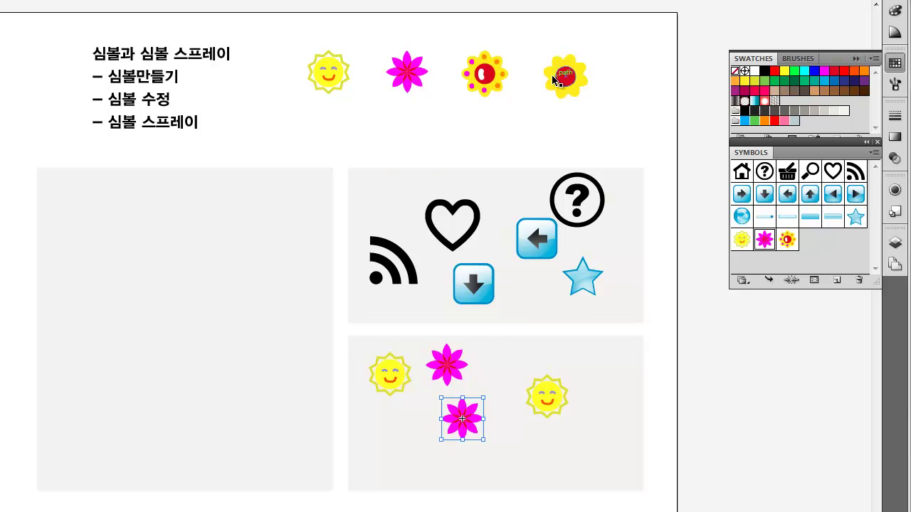
- Place a sunflower symbol instance near the right edge of the lower-right gray box and deselect it
click(788, 242)
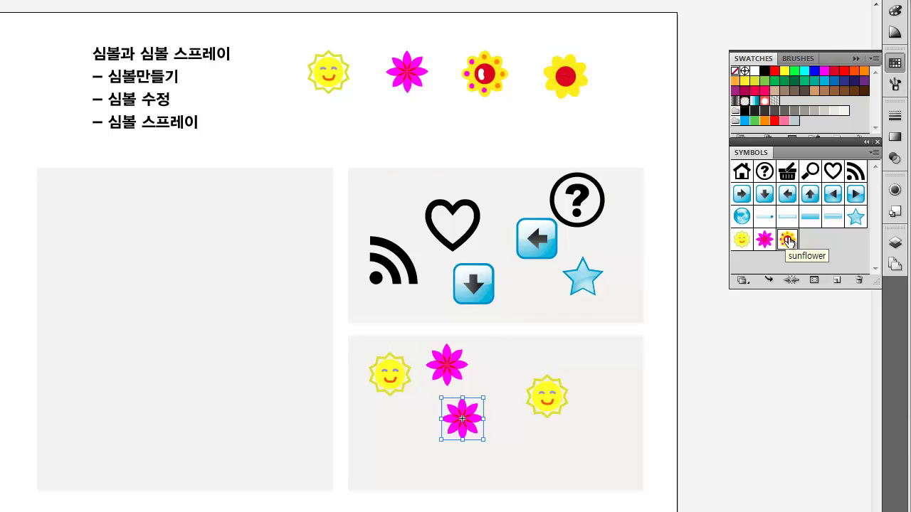
drag(788, 242, 611, 420)
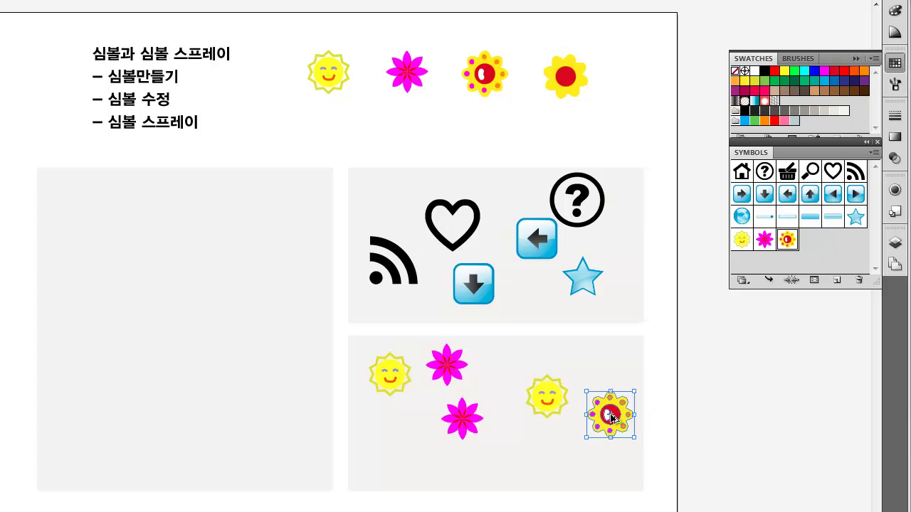
click(721, 415)
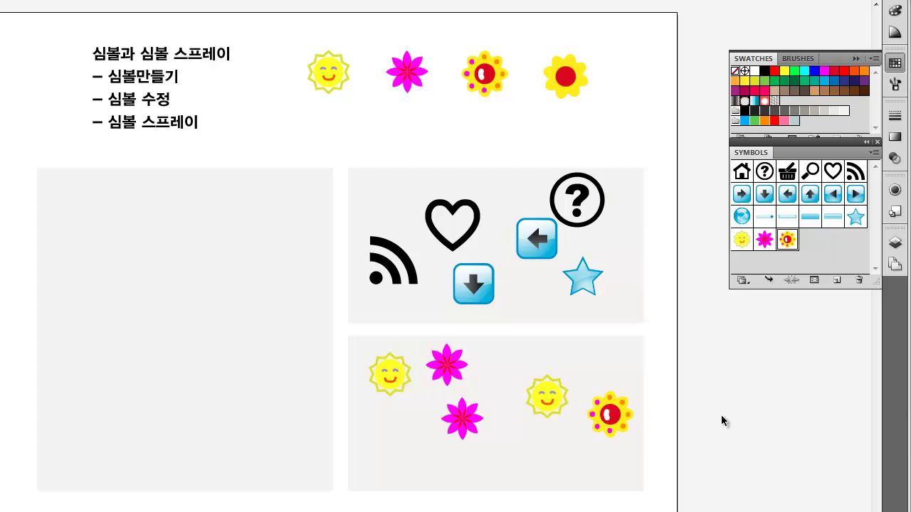
- Open the sun symbol's definition for editing from its instance at the top of the artboard
click(332, 73)
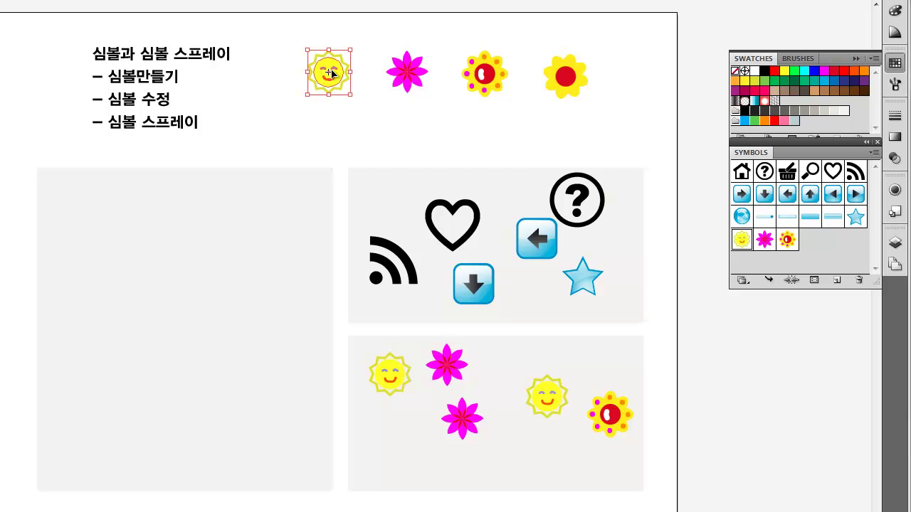
double_click(332, 73)
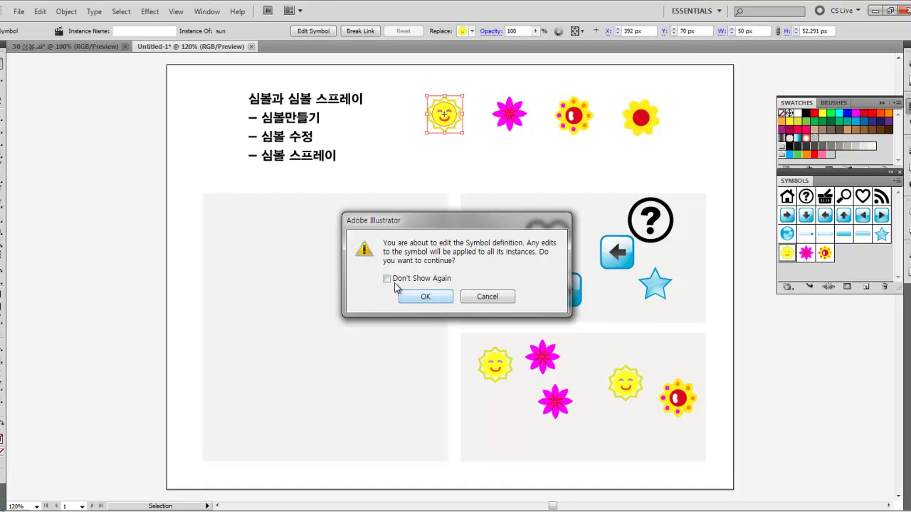
click(427, 301)
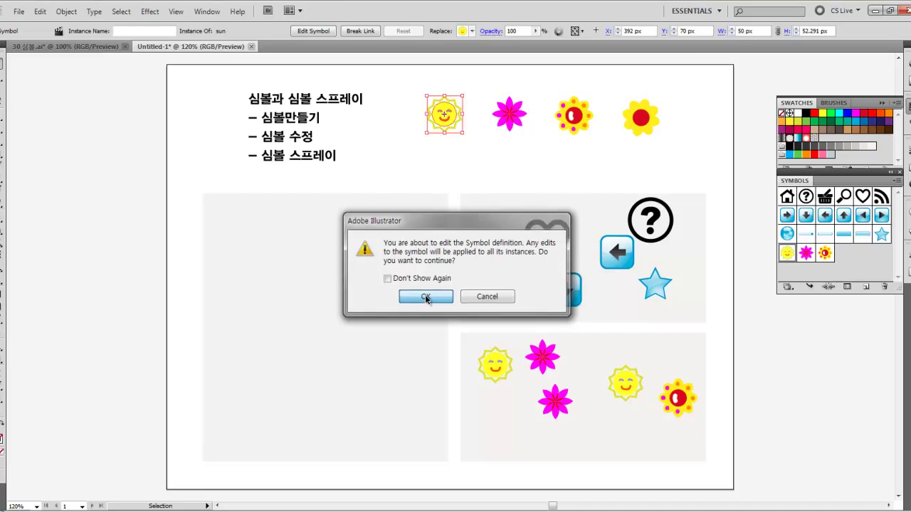
click(446, 119)
click(455, 139)
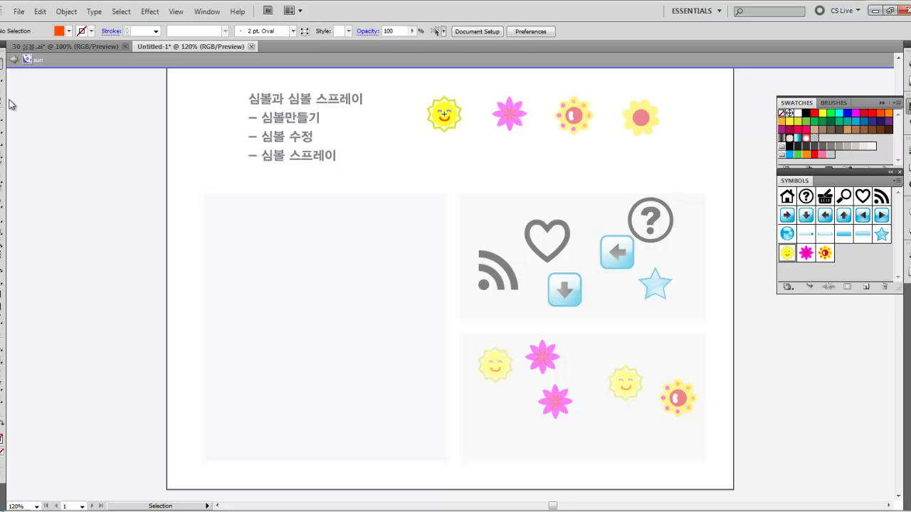
- Recolor both of the sun's eyes with the yellow-green swatch and deselect them
key(ctrl+space)
drag(389, 80, 437, 150)
drag(486, 155, 487, 155)
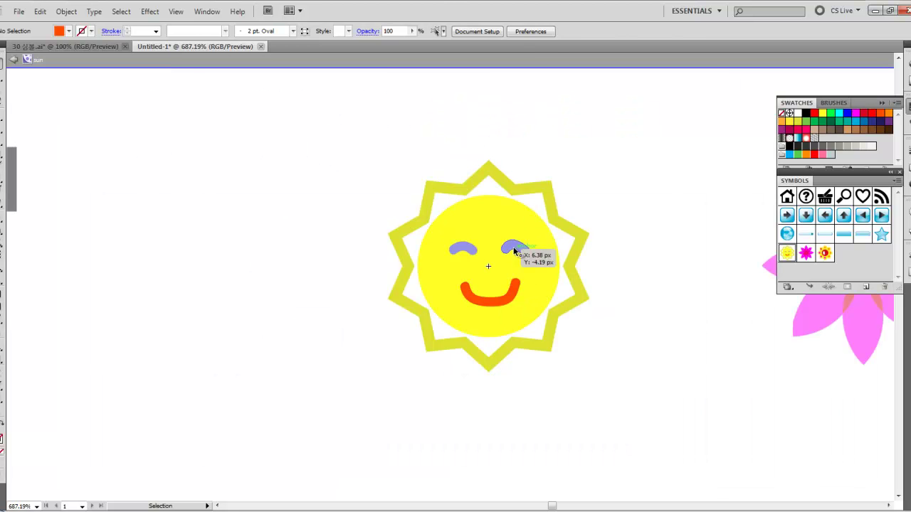
click(515, 248)
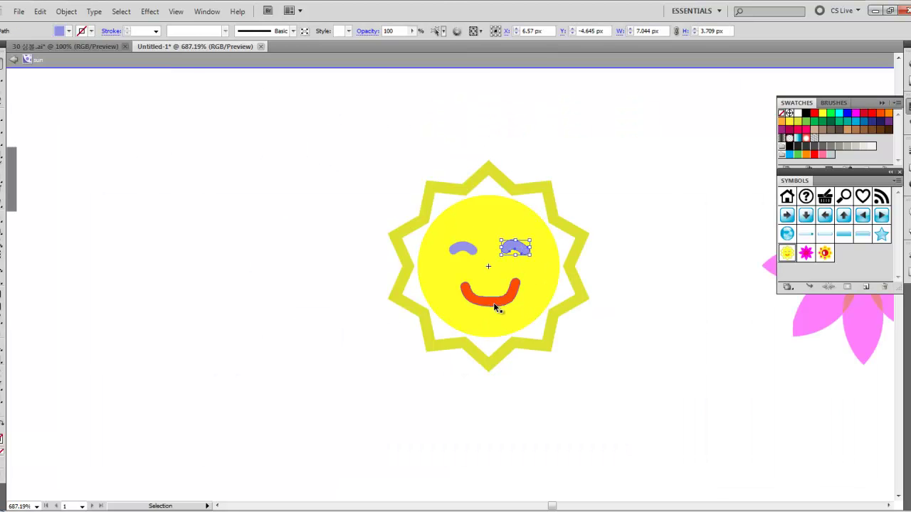
click(472, 252)
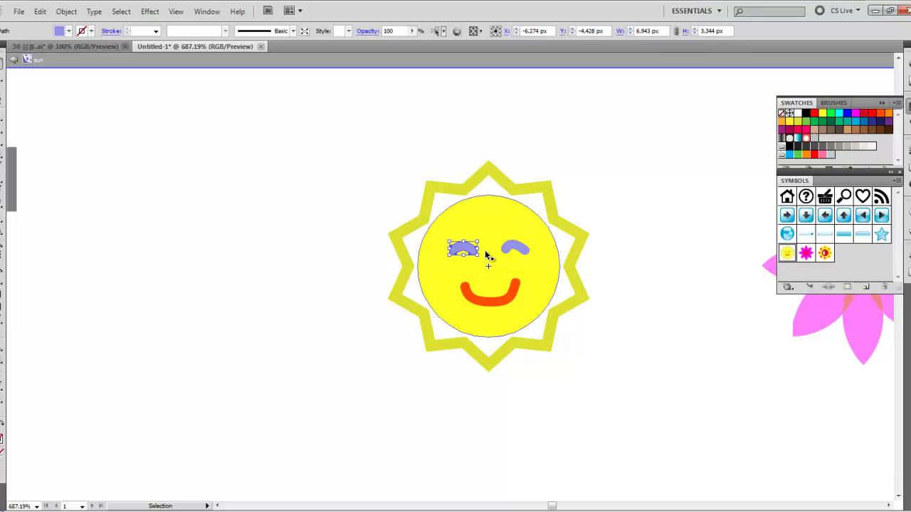
click(522, 249)
drag(523, 251, 468, 254)
key(shift)
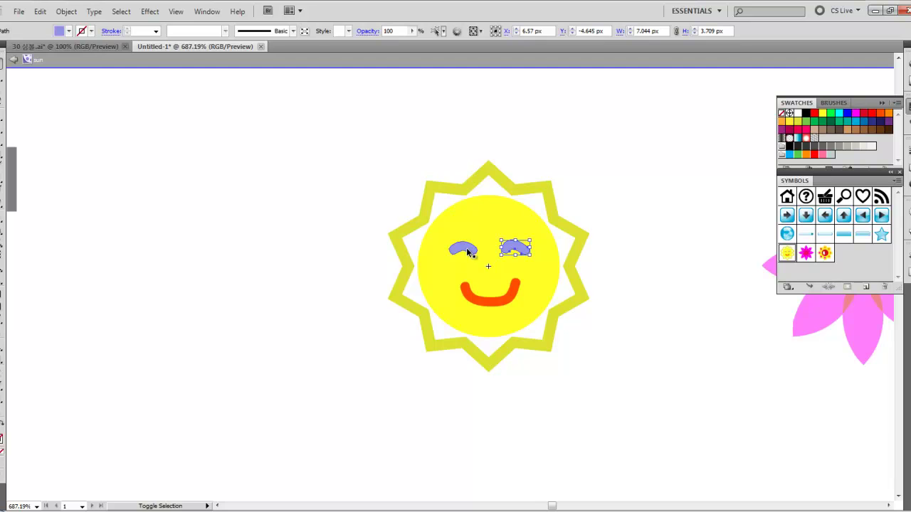
shift+click(467, 251)
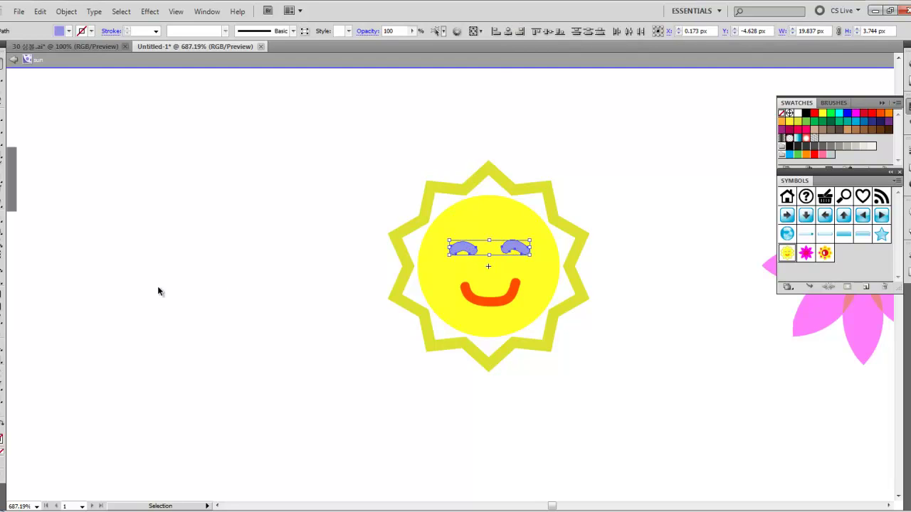
click(68, 30)
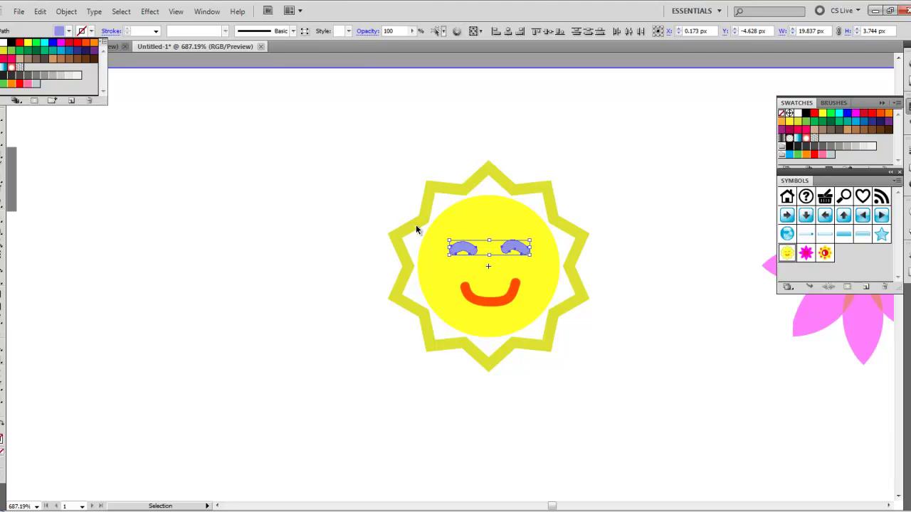
click(4, 52)
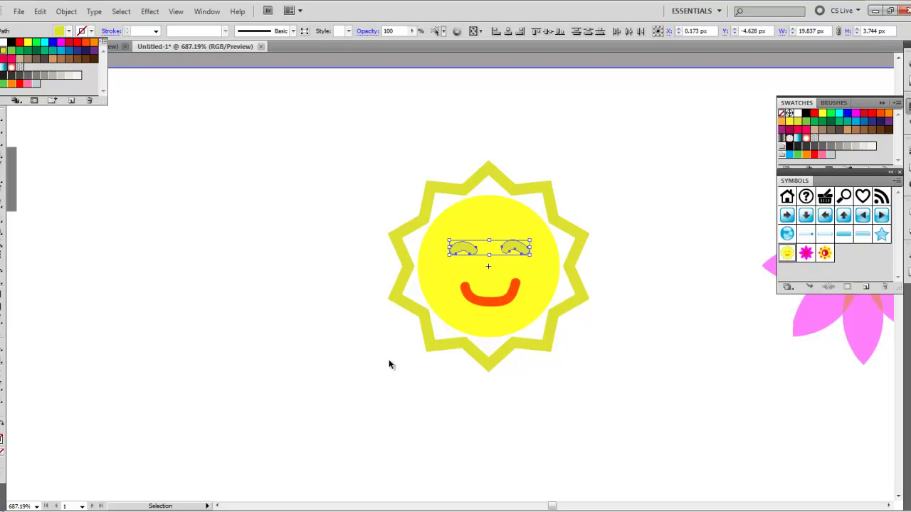
key(Escape)
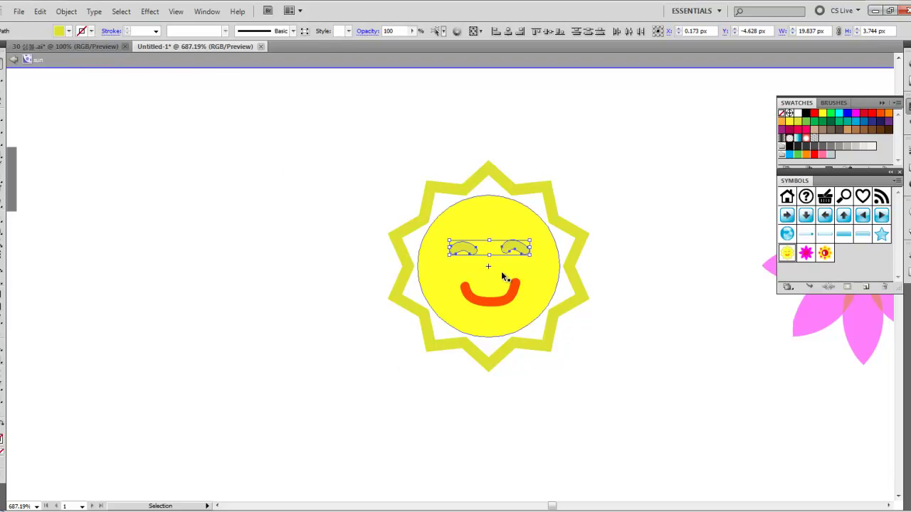
click(559, 269)
click(638, 367)
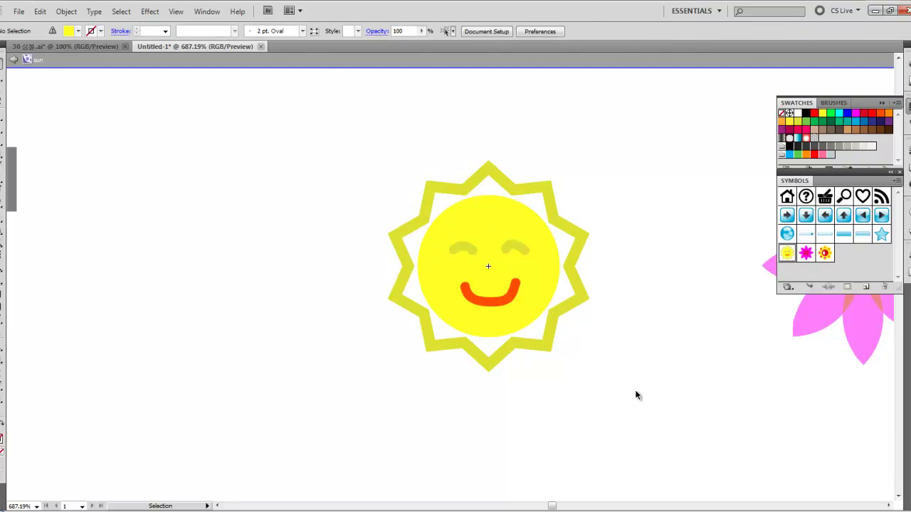
- Enlarge the whole sun artwork, including its rays and face, and exit symbol editing
drag(636, 397, 376, 153)
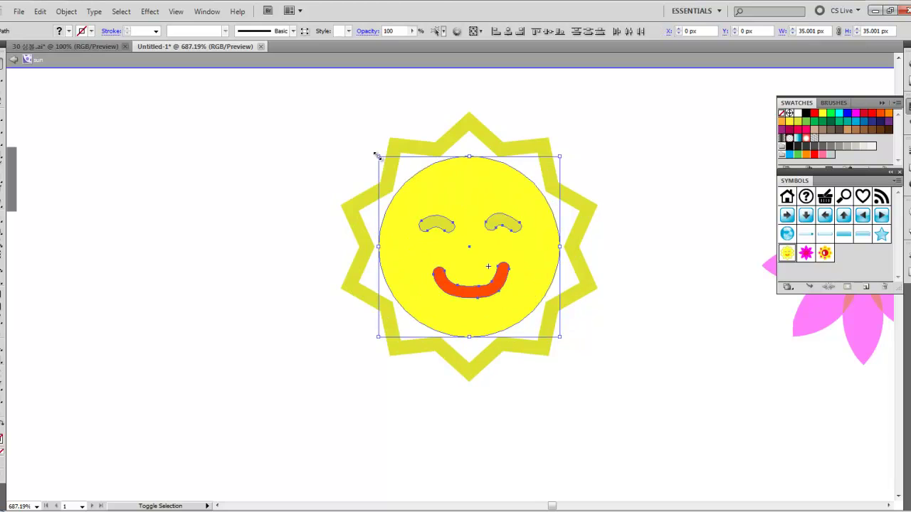
double_click(649, 415)
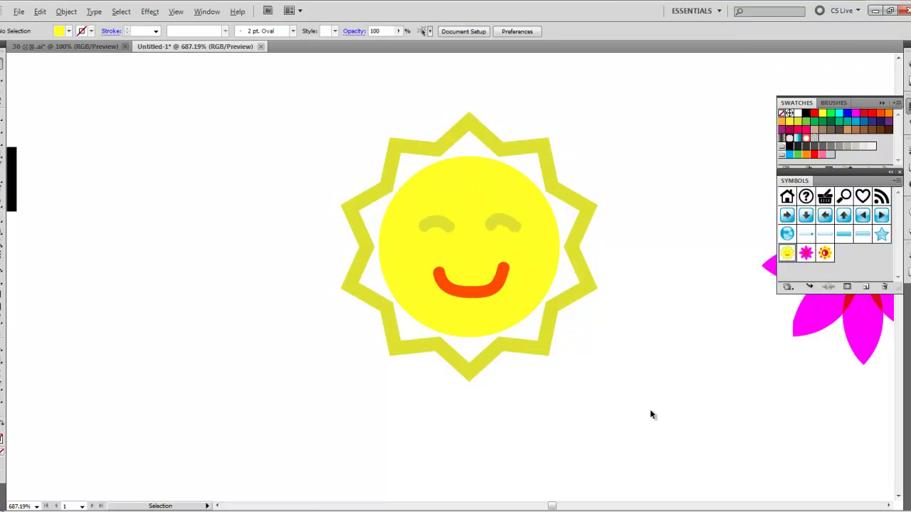
- Open the pinky symbol's definition for editing from its instance at the top of the artboard
alt+scroll(649, 415, down, 7)
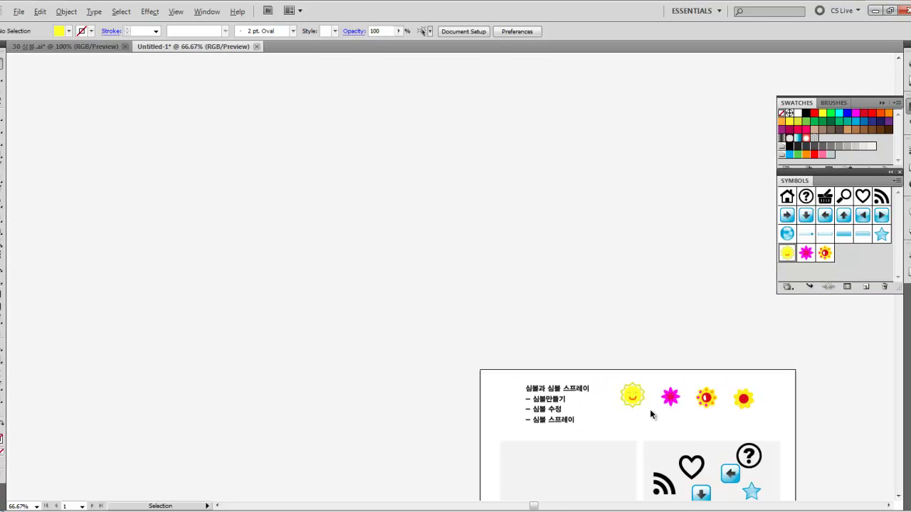
key(space)
drag(662, 419, 512, 230)
click(445, 267)
key(ctrl+shift+a)
key(z)
drag(348, 192, 648, 417)
key(v)
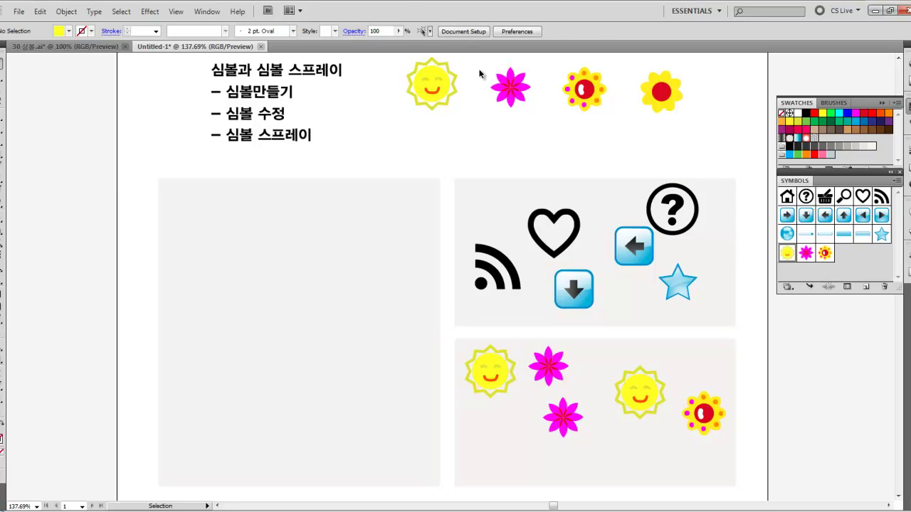
click(511, 100)
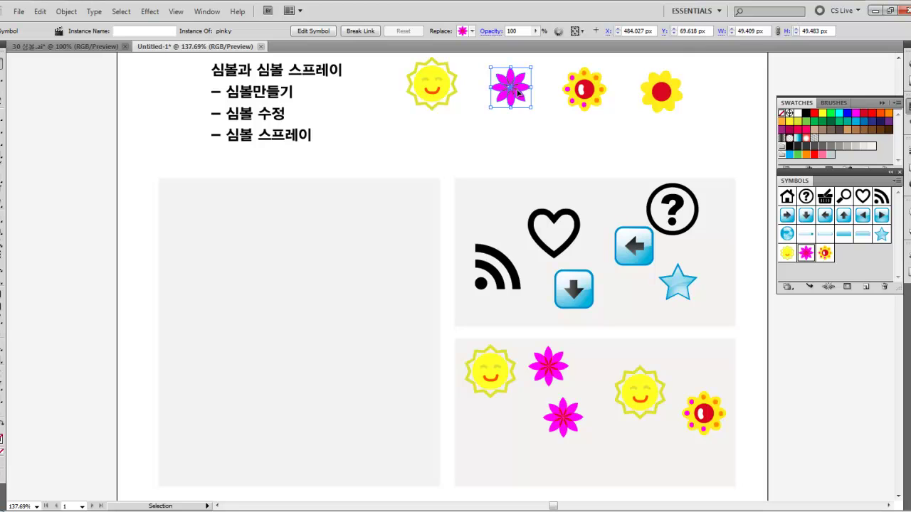
double_click(511, 101)
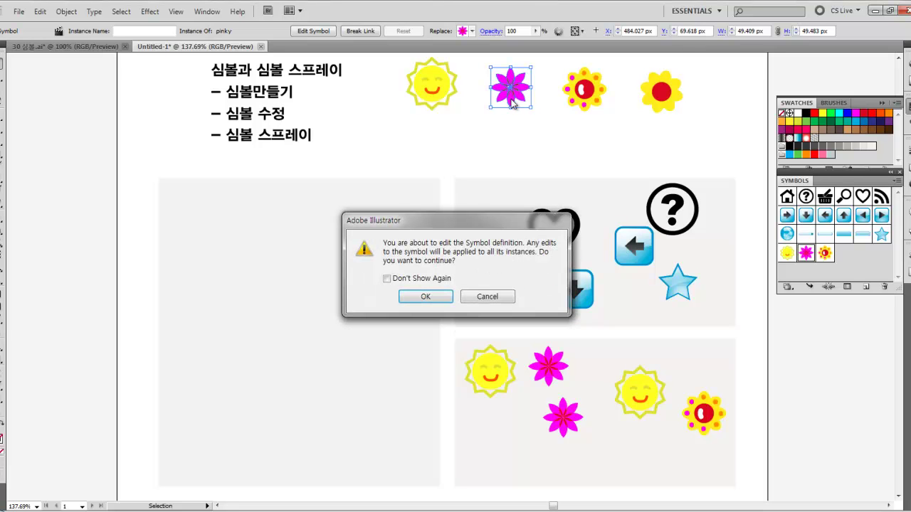
click(425, 296)
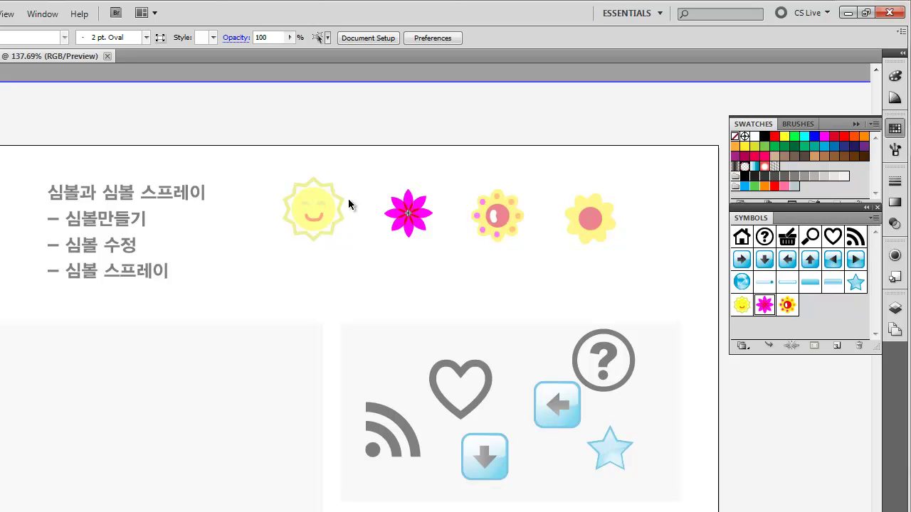
- Recolor the pinky flower's petals in assorted light pink, magenta and dark purple shades, and exit symbol editing
drag(368, 178, 459, 268)
click(315, 189)
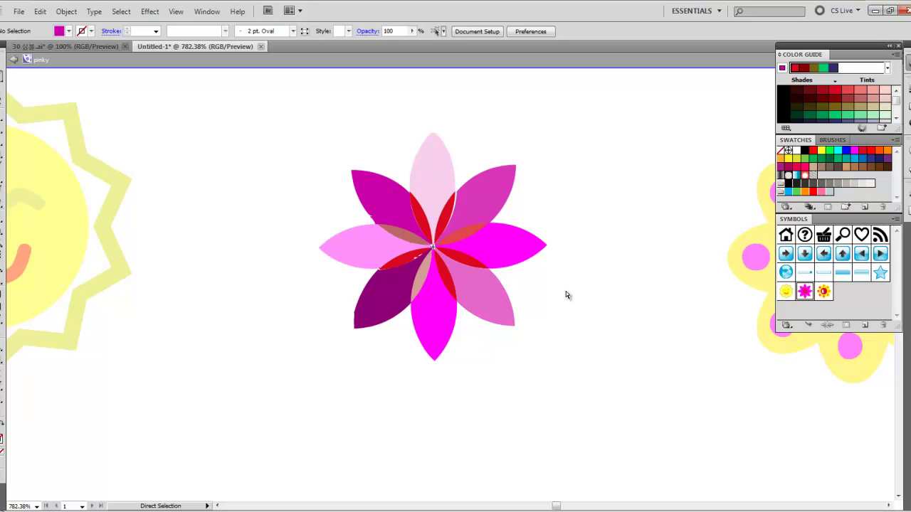
key(alt)
key(alt)
scroll(602, 306, down, 1)
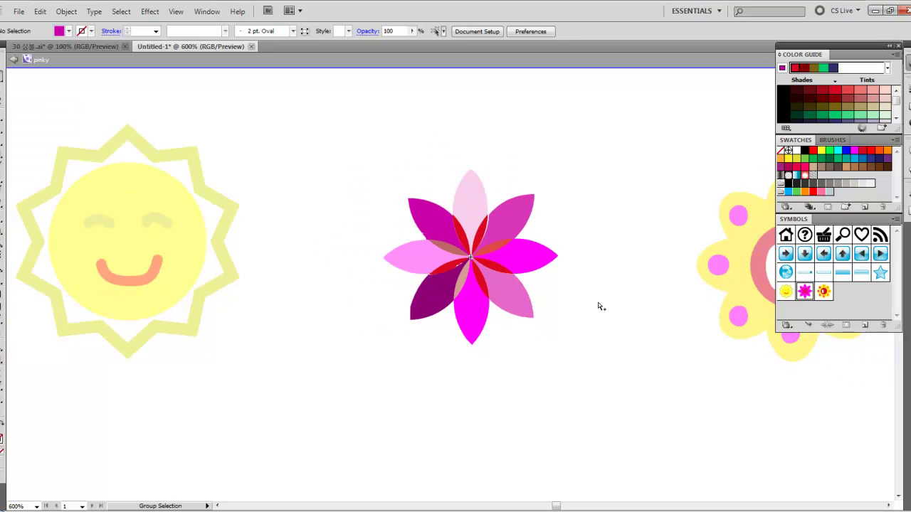
key(v)
scroll(620, 317, down, 2)
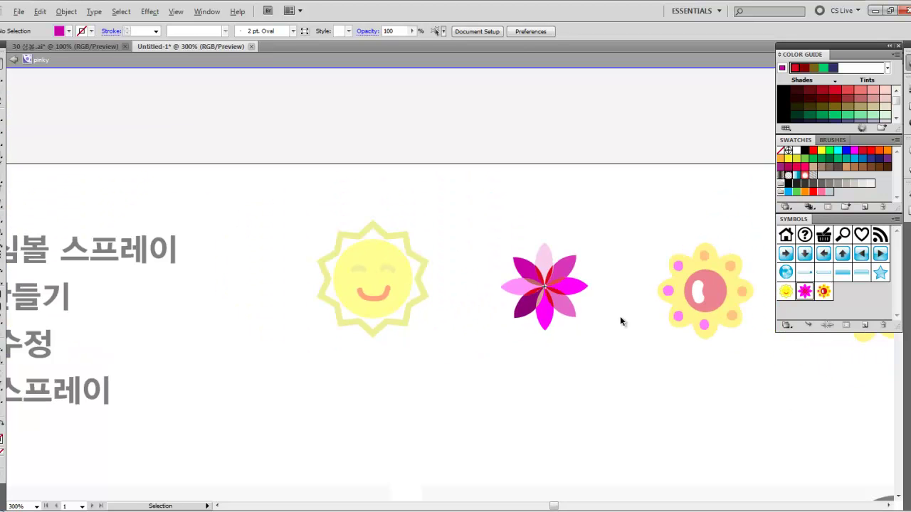
scroll(620, 316, down, 1)
key(space)
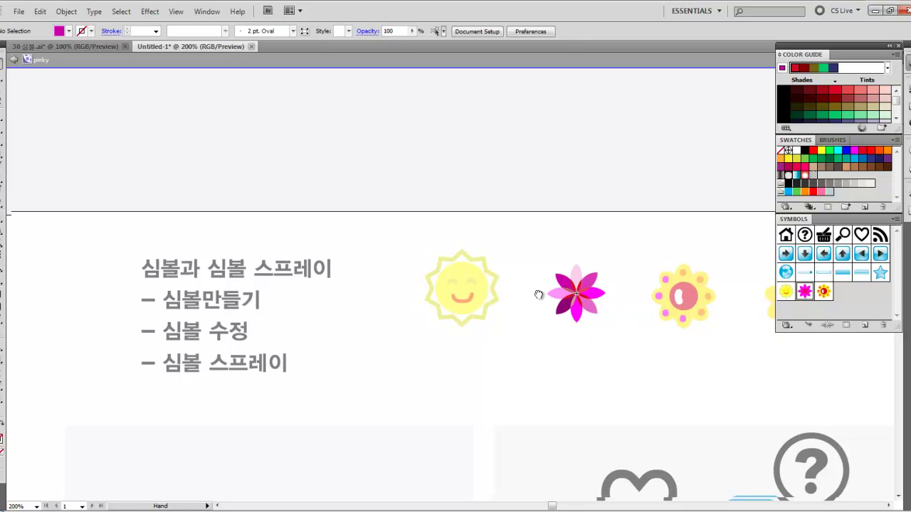
drag(539, 295, 522, 173)
scroll(522, 175, down, 2)
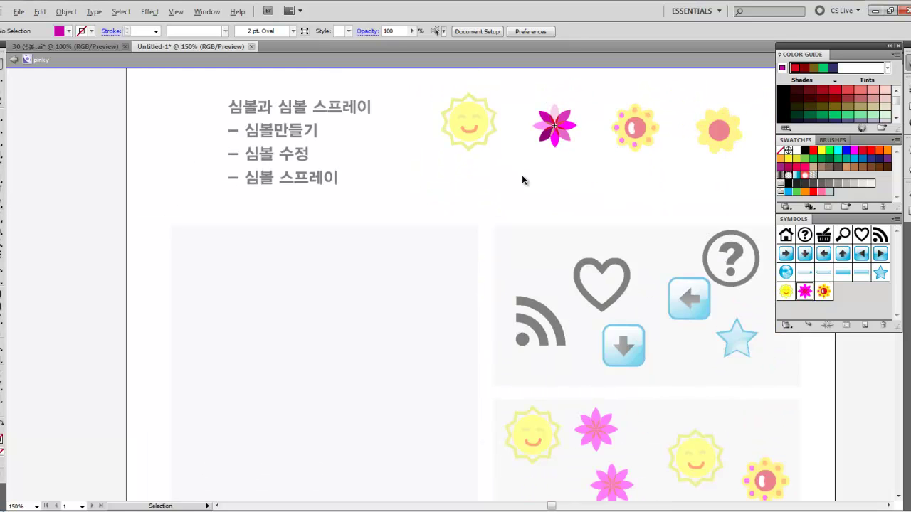
double_click(276, 154)
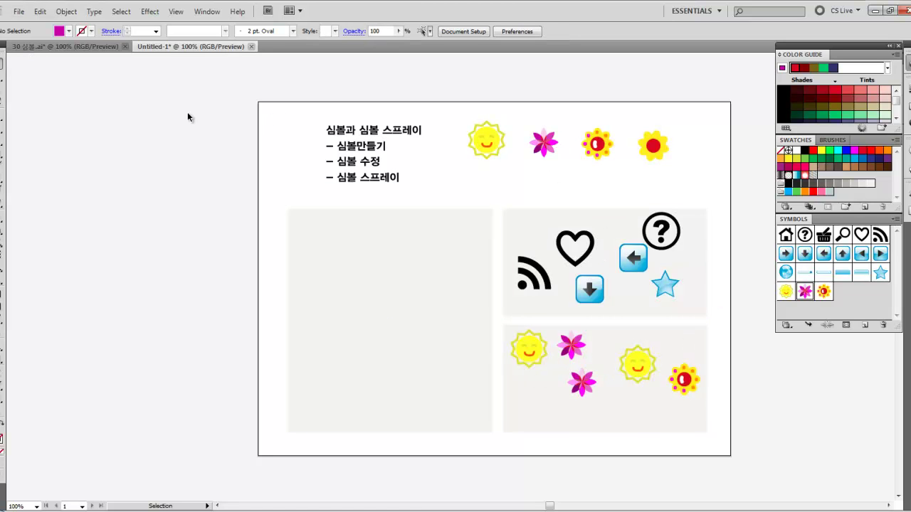
- Detach the symbolism tools as a floating palette and place it beside the artboard's heading text
key(z)
drag(279, 117, 717, 441)
key(v)
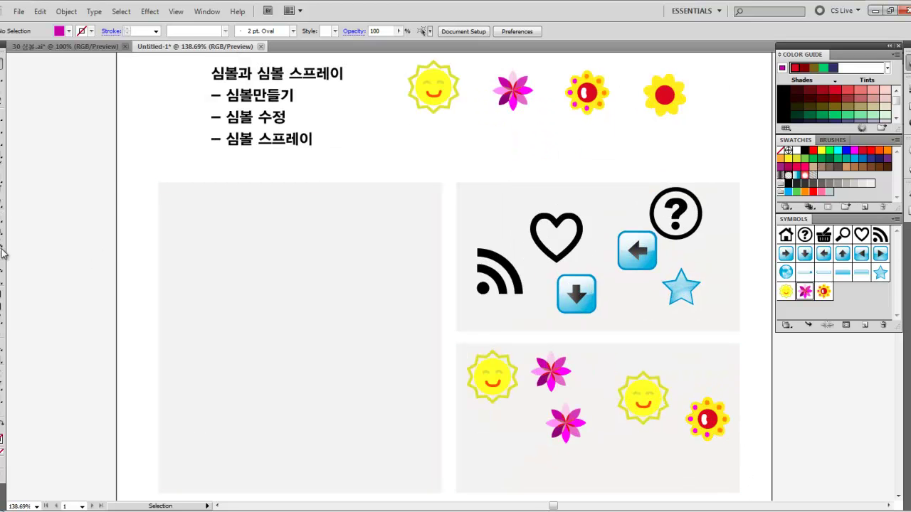
click(2, 346)
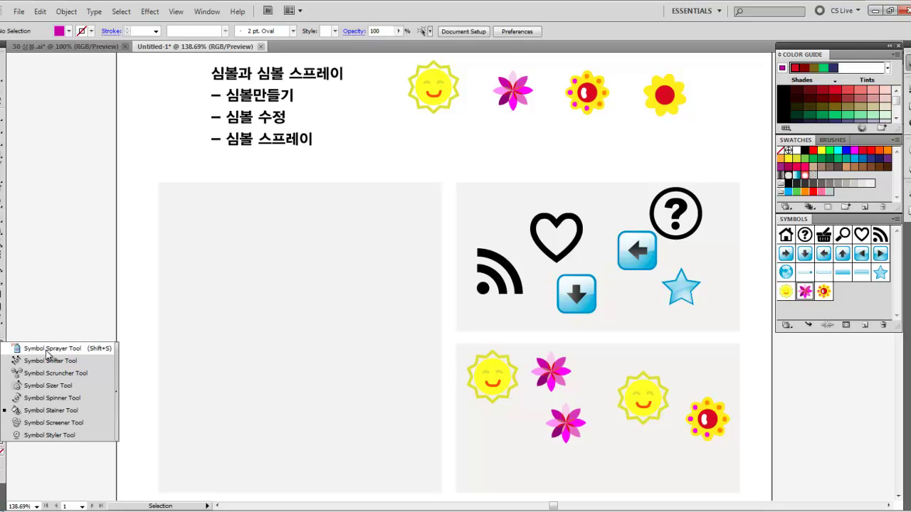
click(118, 396)
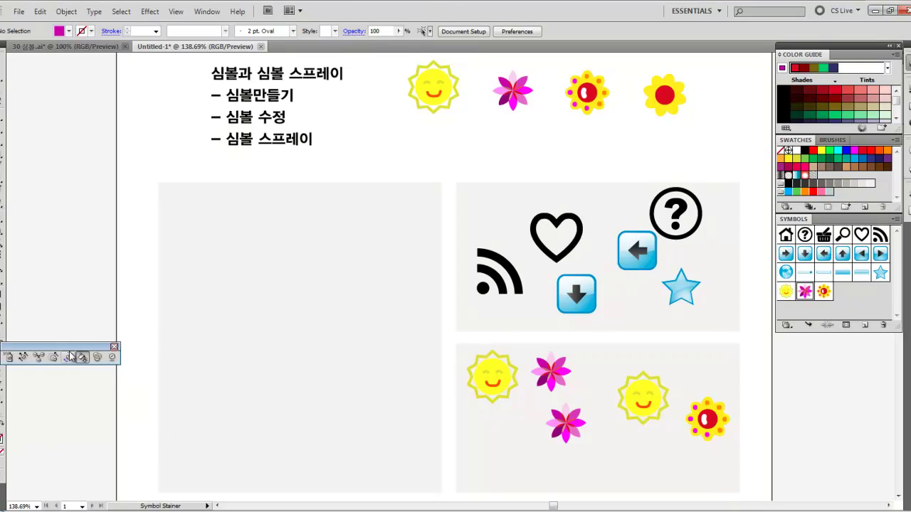
mouse_move(62, 347)
mouse_down()
mouse_move(100, 225)
mouse_move(105, 84)
mouse_move(83, 64)
mouse_move(93, 69)
mouse_up()
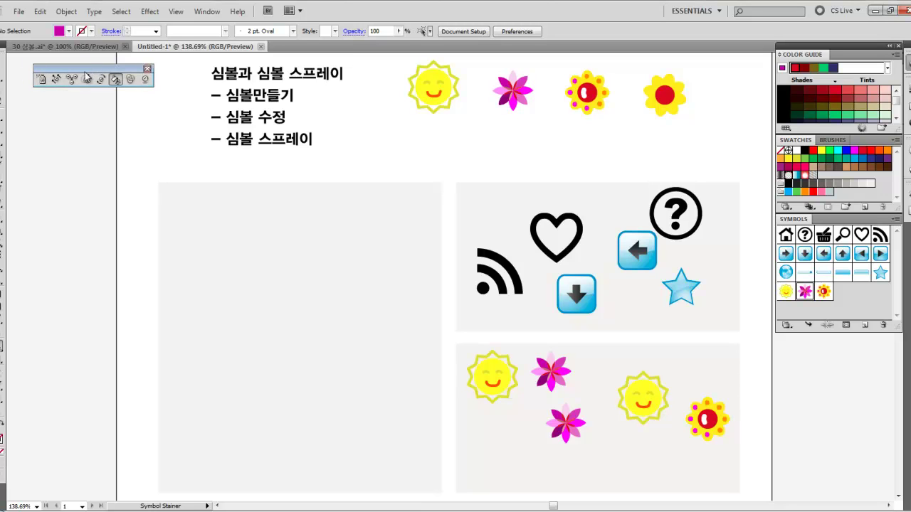
- Activate the Symbol Sprayer and adjust its brush to slightly larger than the original size
click(42, 80)
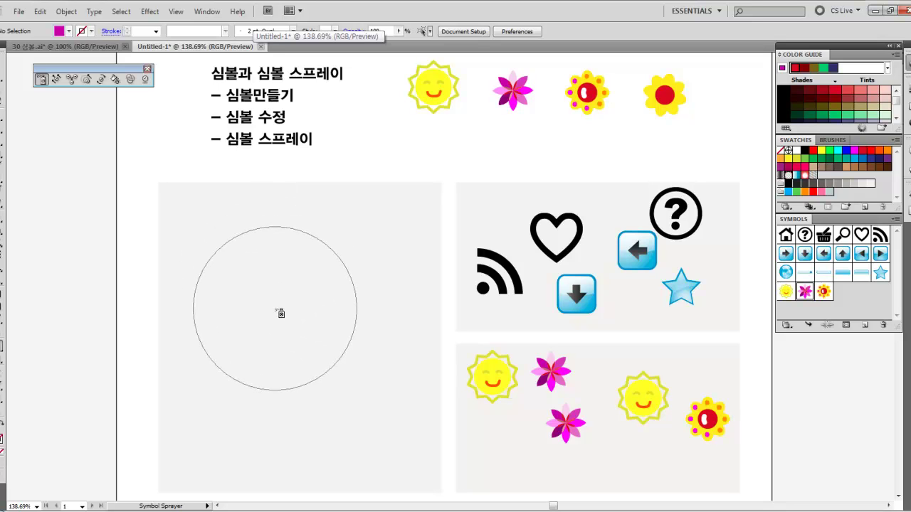
key(bracketright)
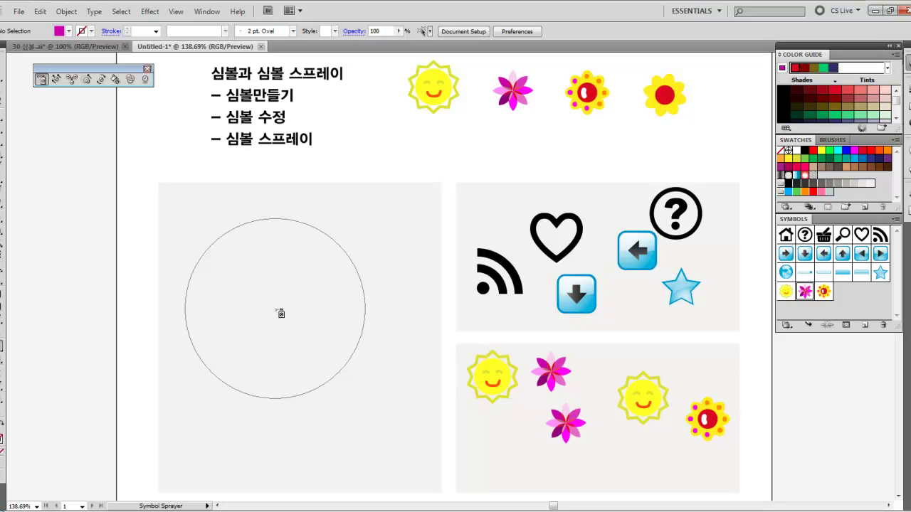
key(bracketright)
key(bracketright)
key(bracketright)
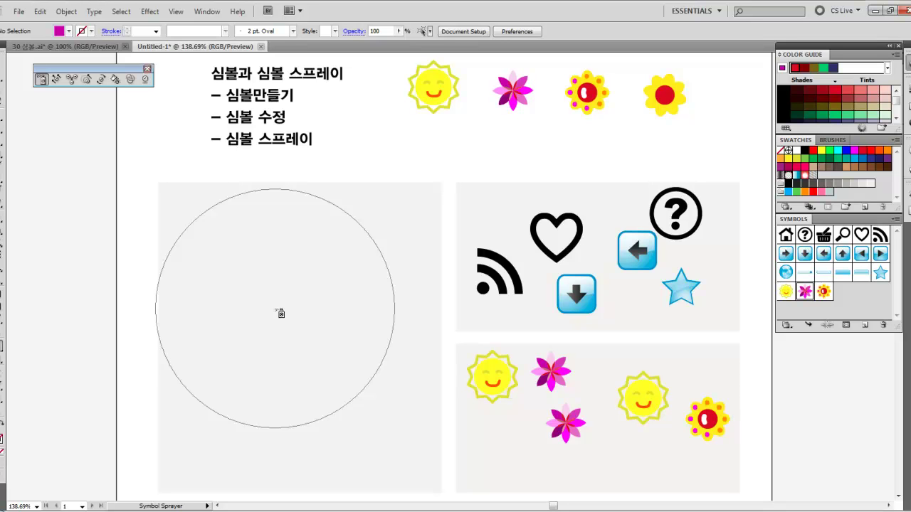
key(bracketleft)
key(bracketleft)
key(bracketleft)
key(bracketleft)
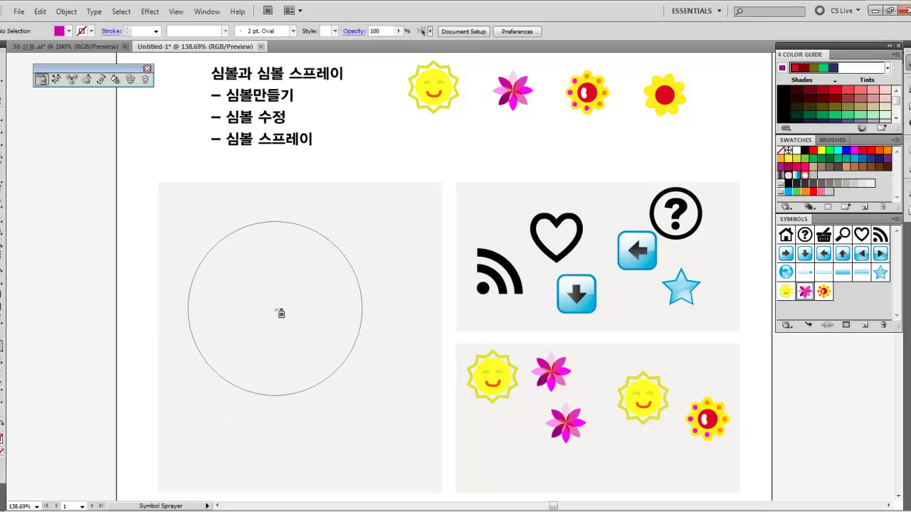
key(bracketright)
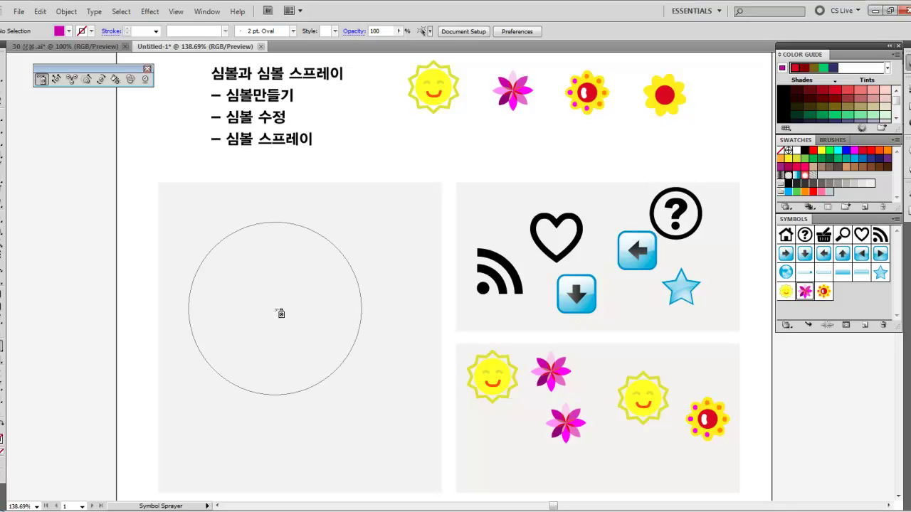
- Spray many pinky symbol instances across the upper part of the large empty gray box
scroll(278, 282, down, 2)
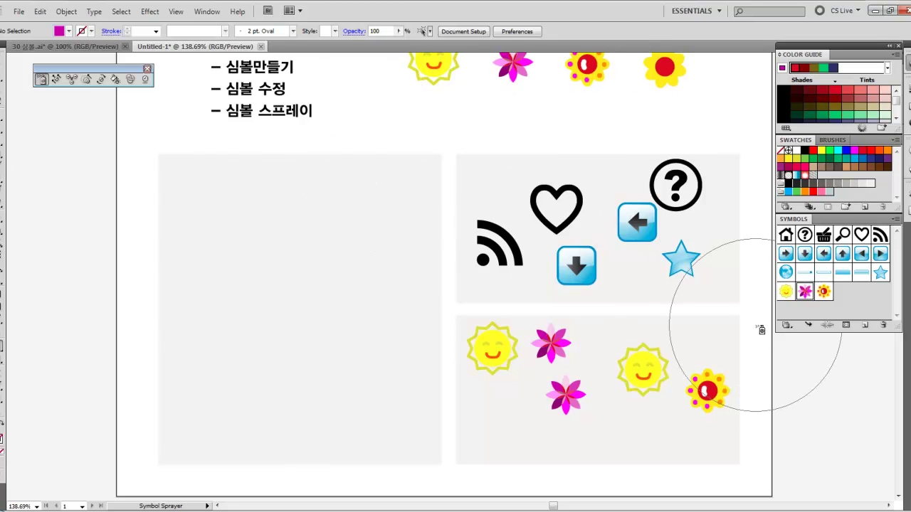
click(805, 296)
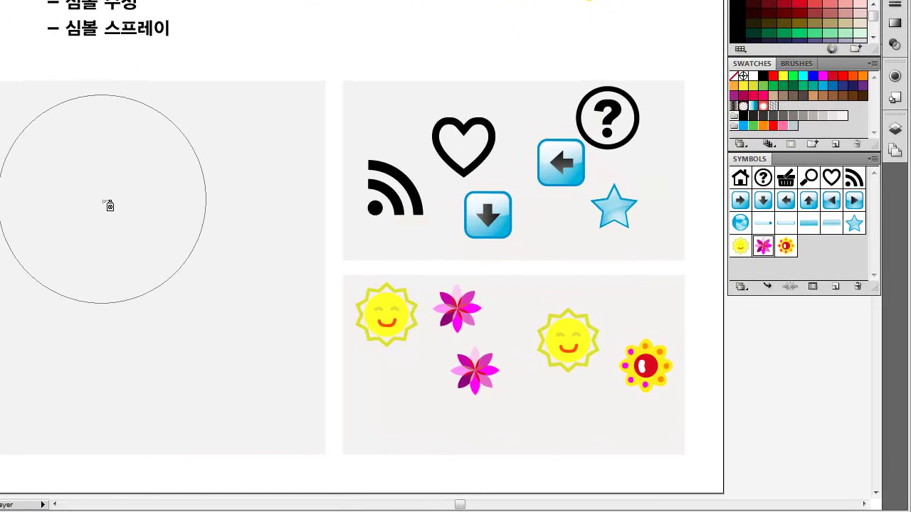
click(106, 204)
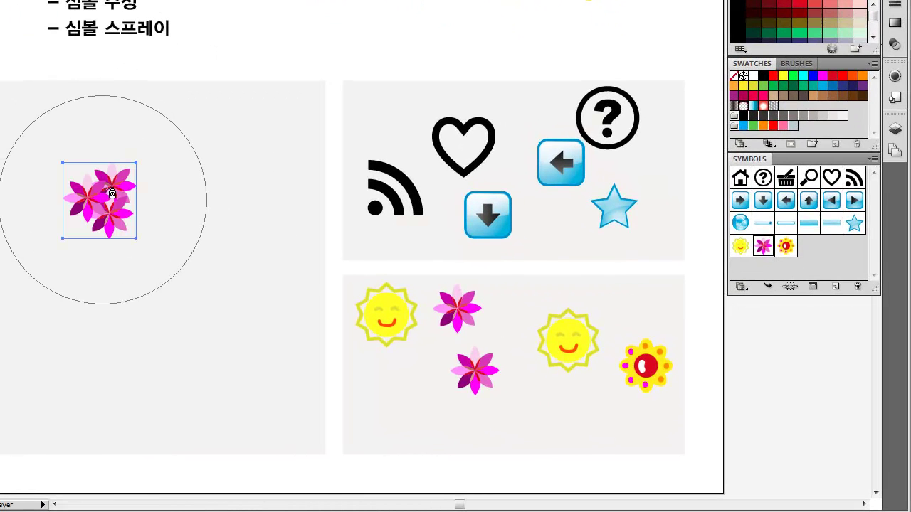
click(163, 204)
mouse_move(163, 204)
mouse_down()
mouse_move(138, 274)
mouse_move(94, 241)
mouse_move(112, 224)
mouse_move(134, 239)
mouse_move(200, 219)
mouse_move(217, 182)
mouse_move(179, 143)
mouse_move(184, 150)
mouse_move(136, 187)
mouse_up()
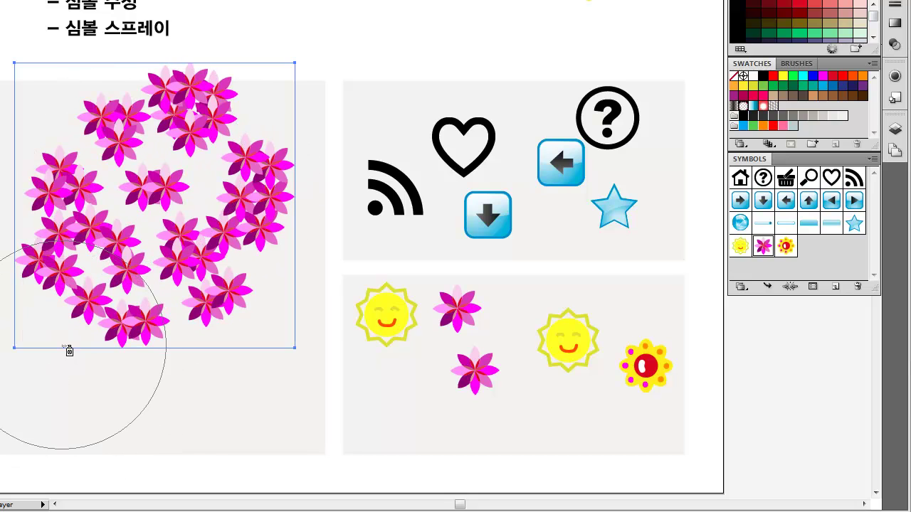
- Undo the previous flower sprays and spray pinky symbol instances again across the whole large gray box
key(ctrl+z)
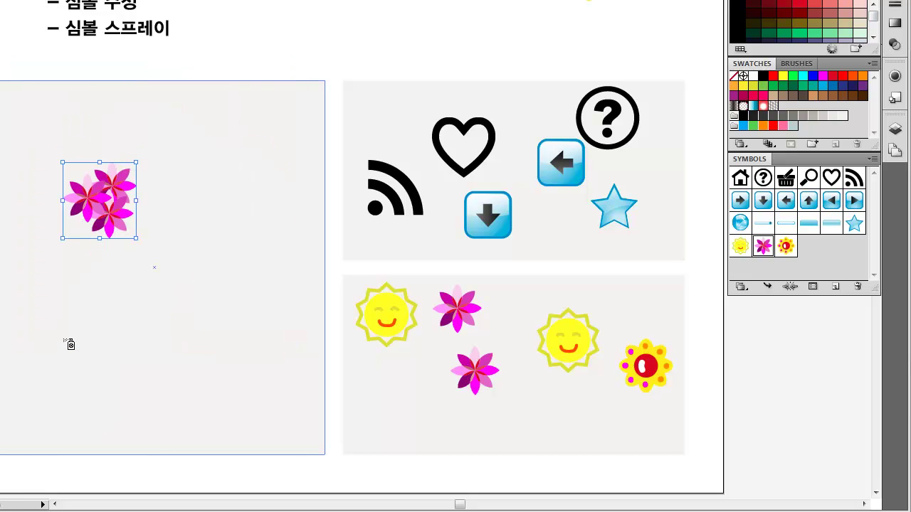
key(ctrl+z)
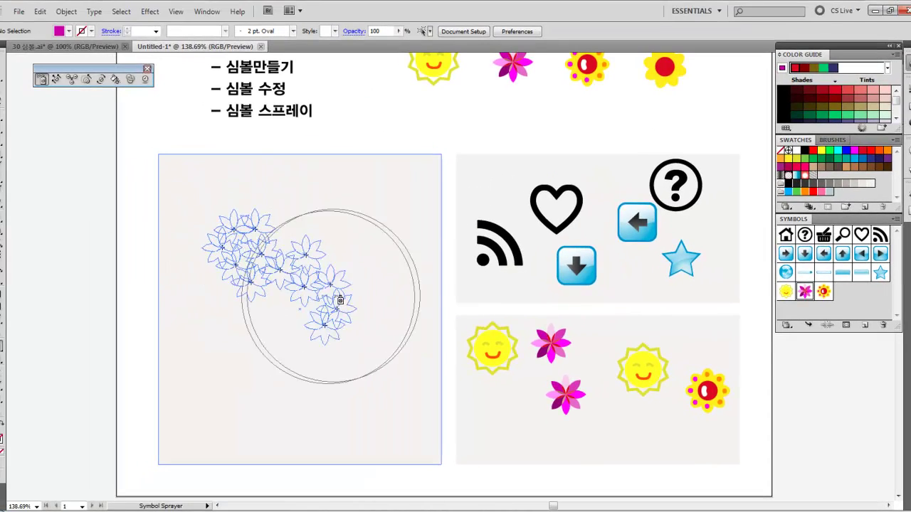
mouse_move(361, 263)
mouse_down()
mouse_move(358, 237)
mouse_move(331, 231)
mouse_up()
mouse_move(341, 274)
mouse_down()
mouse_move(289, 338)
mouse_move(245, 352)
mouse_move(291, 406)
mouse_move(375, 420)
mouse_move(329, 375)
mouse_move(288, 367)
mouse_move(301, 358)
mouse_move(257, 291)
mouse_move(233, 289)
mouse_move(243, 302)
mouse_up()
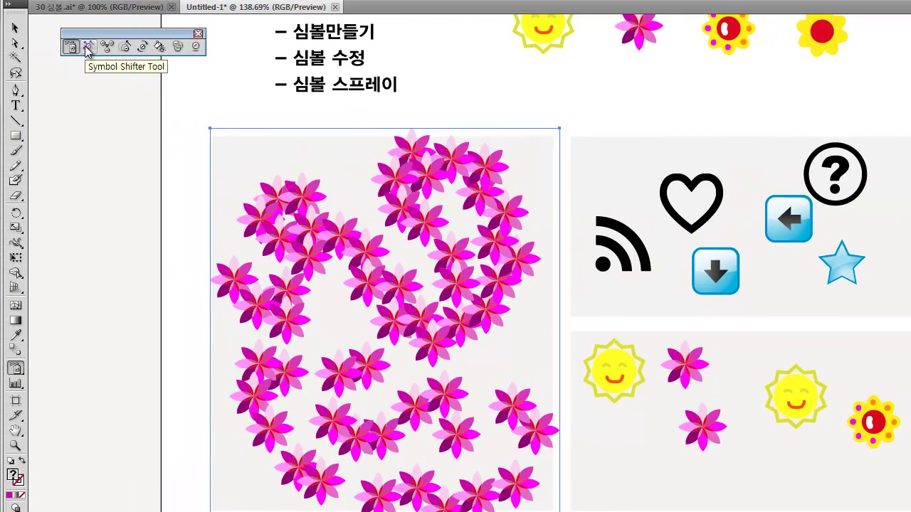
- Shift the sprayed flowers around inside the symbol set with the Symbol Shifter, pushing the upper and middle ones toward the upper-left
click(85, 45)
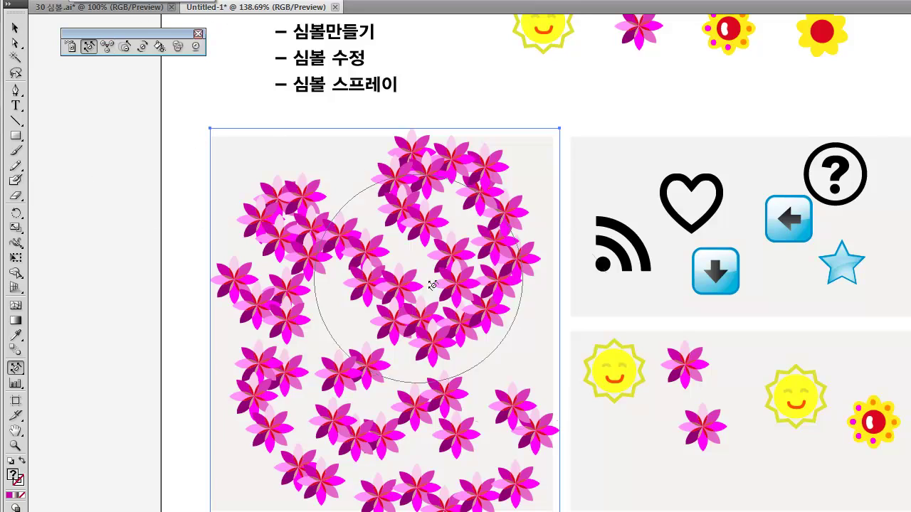
mouse_move(516, 313)
mouse_down()
mouse_move(315, 224)
mouse_move(313, 186)
mouse_up()
mouse_move(513, 318)
mouse_down()
mouse_move(437, 264)
mouse_move(361, 300)
mouse_move(339, 196)
mouse_up()
mouse_move(388, 414)
mouse_down()
mouse_move(335, 417)
mouse_move(306, 356)
mouse_up()
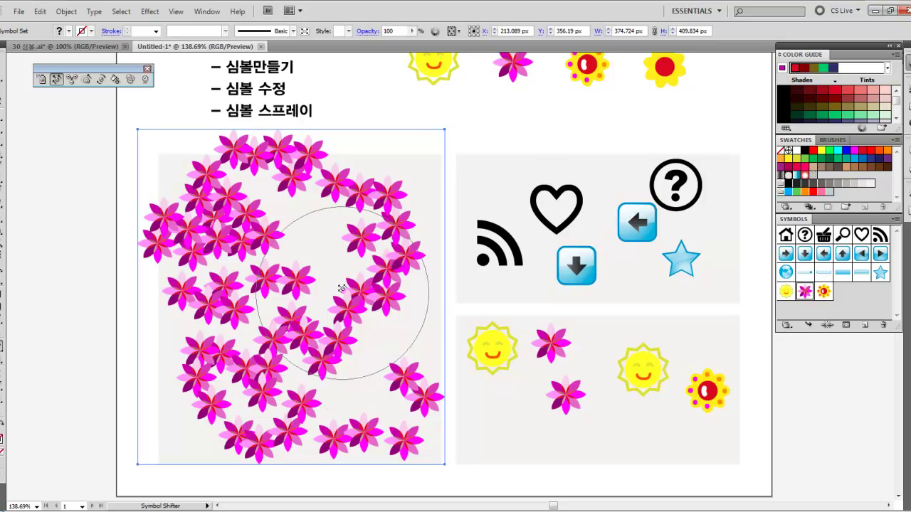
mouse_move(376, 220)
mouse_down()
mouse_move(327, 228)
mouse_move(312, 244)
mouse_move(370, 271)
mouse_up()
mouse_move(387, 313)
mouse_down()
mouse_move(382, 286)
mouse_move(363, 313)
mouse_up()
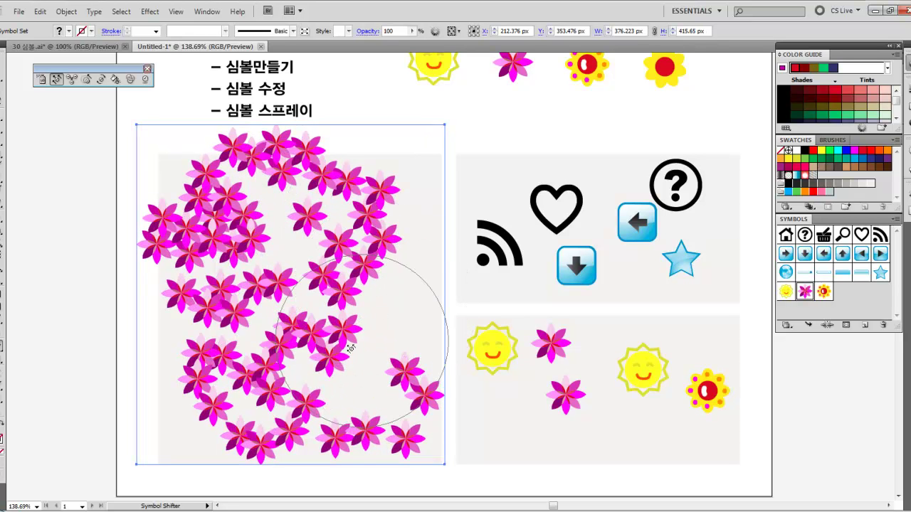
mouse_move(349, 396)
mouse_down()
mouse_move(312, 329)
mouse_move(341, 373)
mouse_move(351, 361)
mouse_move(362, 430)
mouse_move(366, 376)
mouse_move(350, 356)
mouse_up()
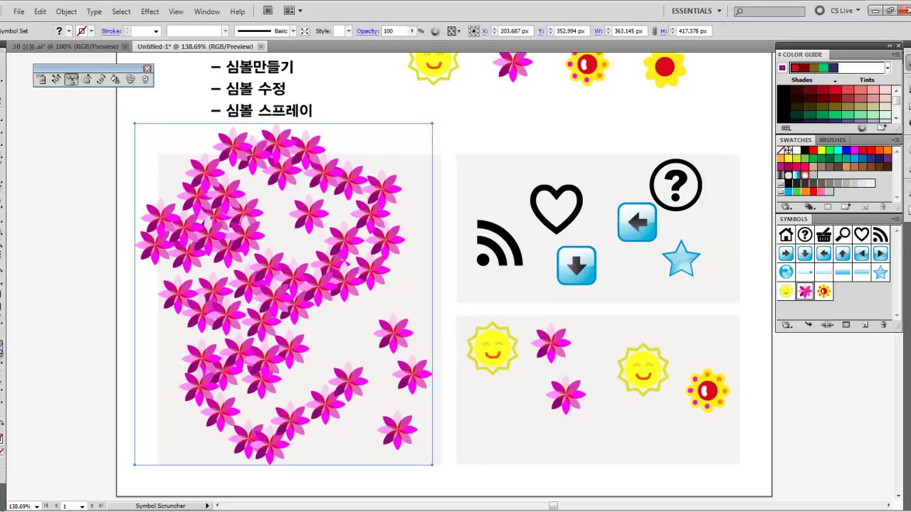
- Pull the upper, middle and lower-right flowers of the symbol set closer together with the Symbol Scruncher
click(1, 348)
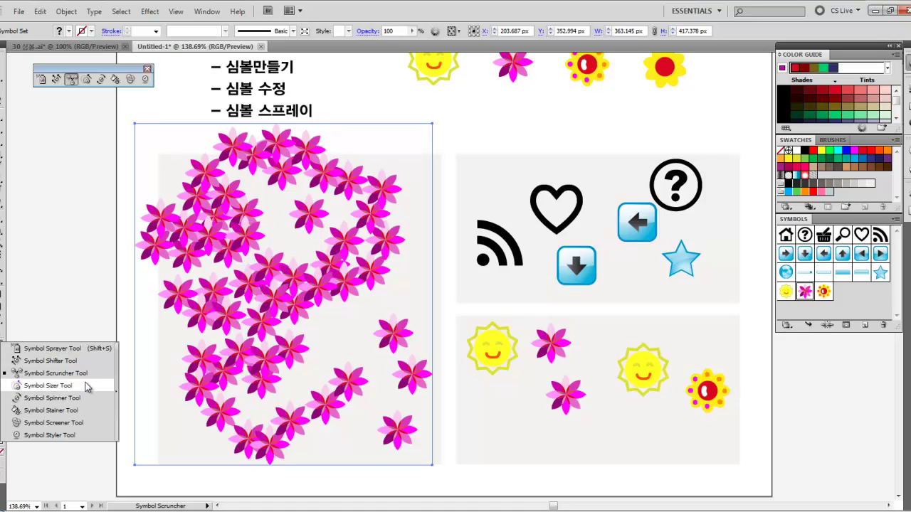
click(390, 349)
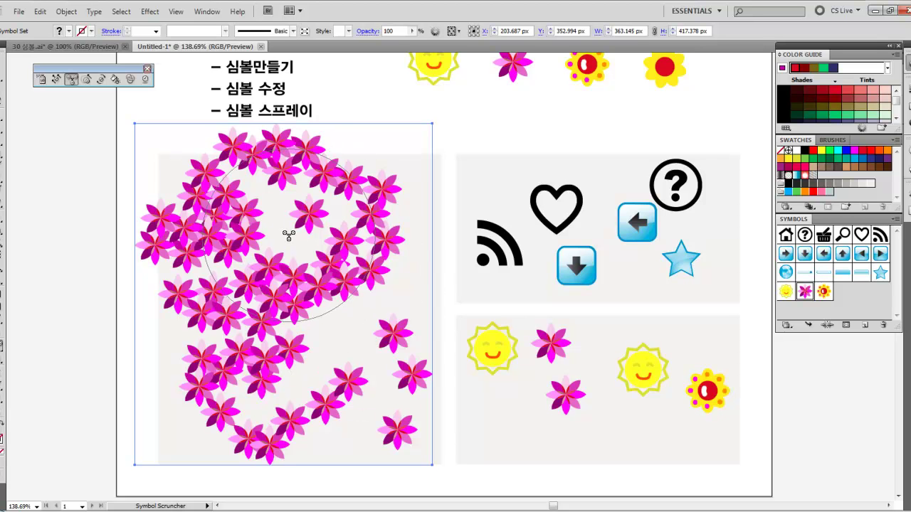
mouse_move(290, 240)
mouse_down()
mouse_move(303, 255)
mouse_move(330, 237)
mouse_move(335, 209)
mouse_move(274, 208)
mouse_move(296, 227)
mouse_up()
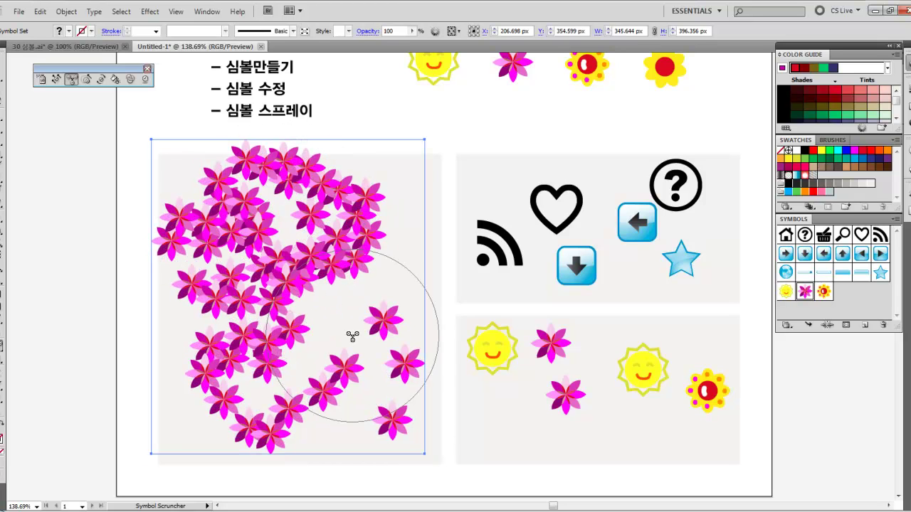
drag(340, 325, 340, 324)
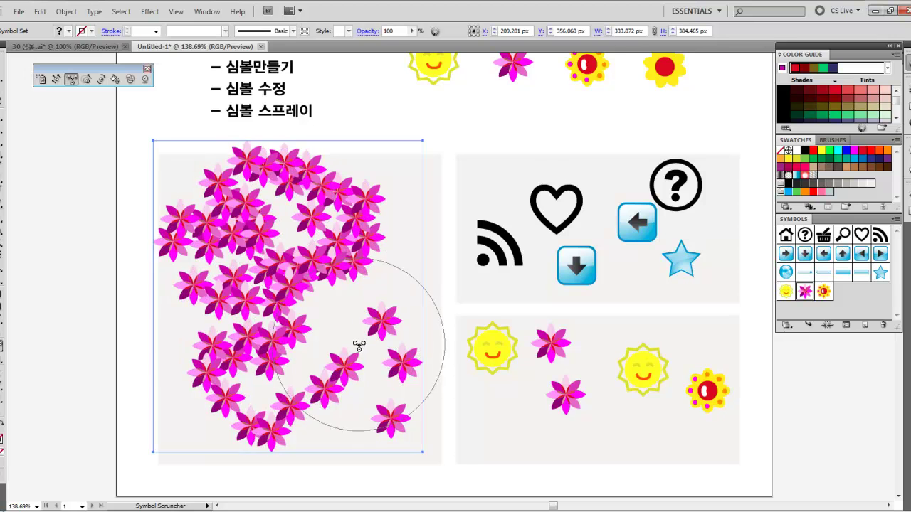
drag(370, 360, 368, 380)
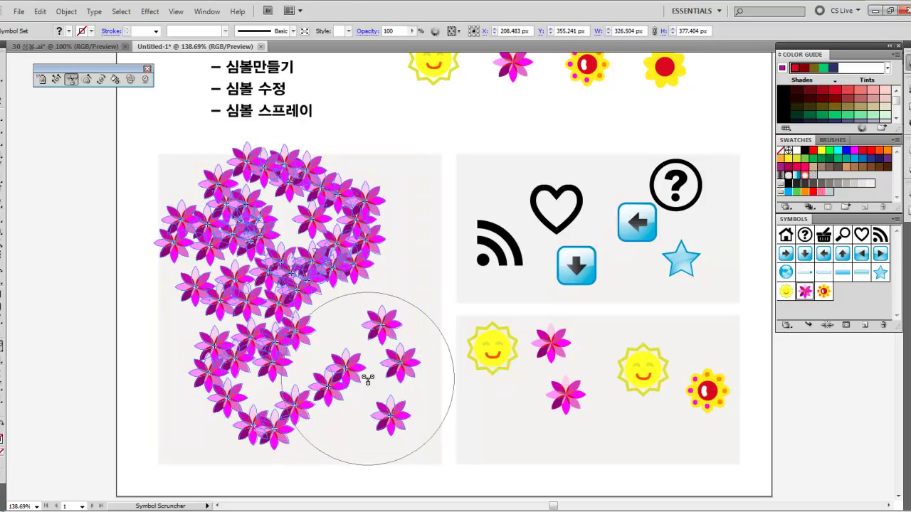
mouse_move(348, 337)
mouse_down()
mouse_move(317, 301)
mouse_move(375, 326)
mouse_up()
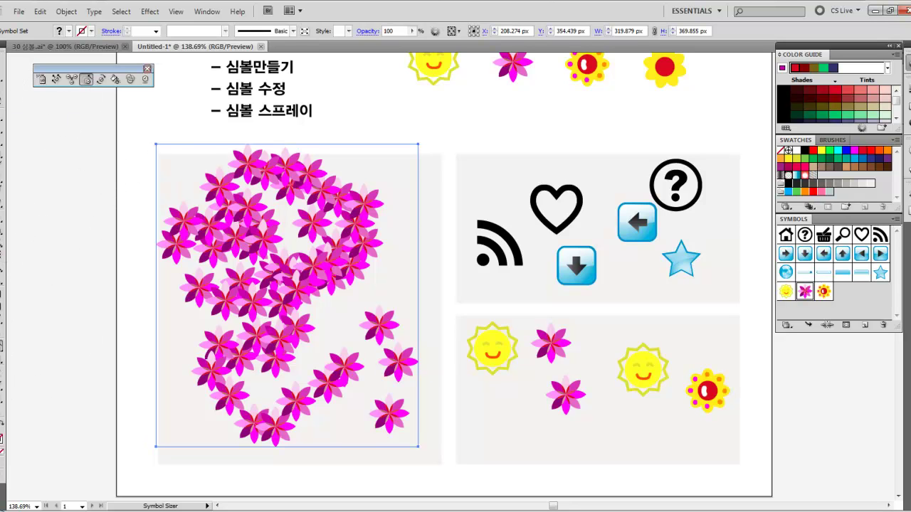
- Use the Symbol Sizer to enlarge and slightly reduce the right-hand flowers, and shrink and re-enlarge those at the upper-left of the set
mouse_move(3, 348)
mouse_down()
mouse_move(29, 348)
mouse_move(68, 389)
mouse_up()
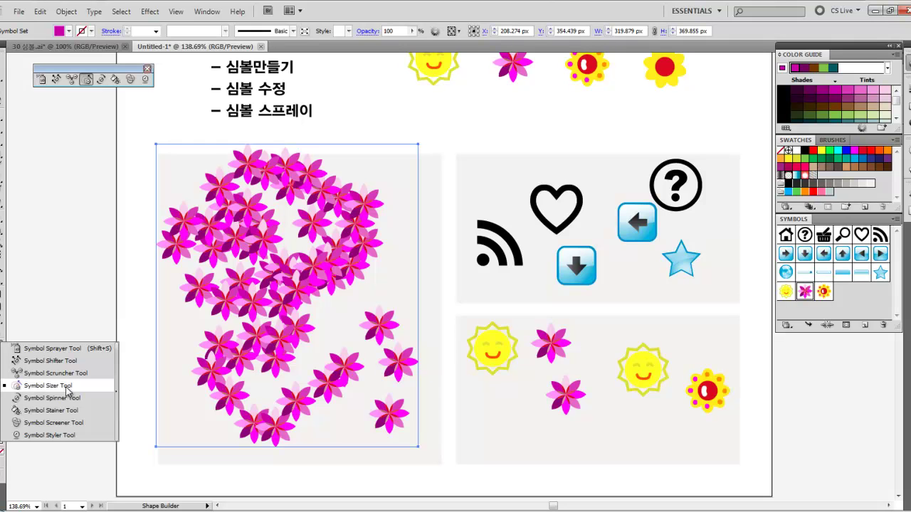
drag(67, 389, 68, 390)
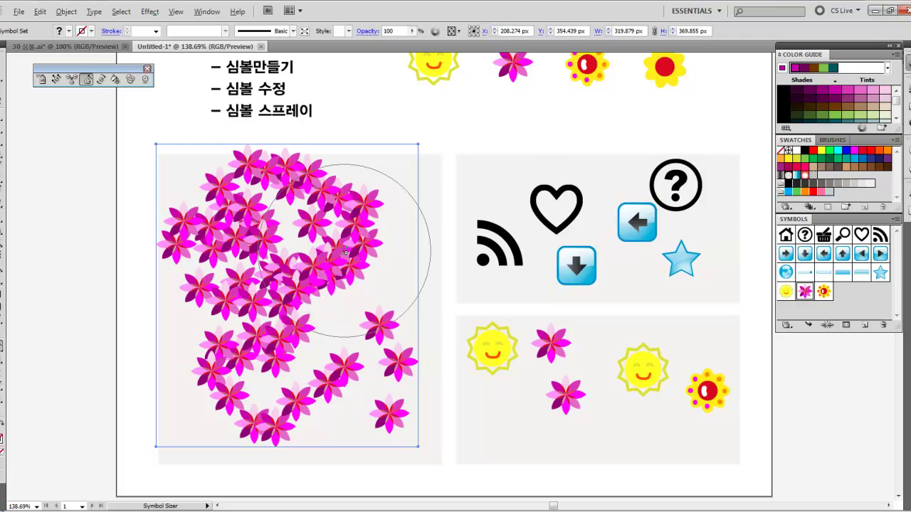
drag(346, 253, 341, 269)
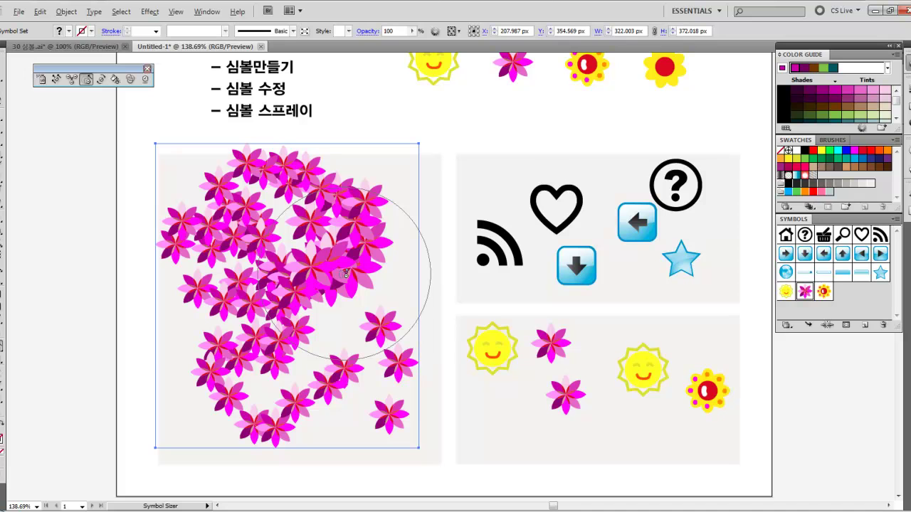
drag(346, 272, 346, 273)
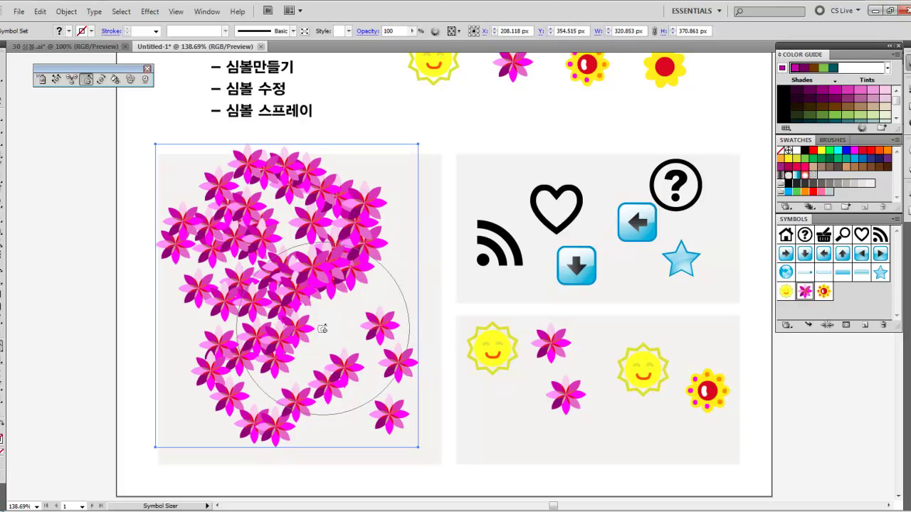
drag(220, 230, 222, 229)
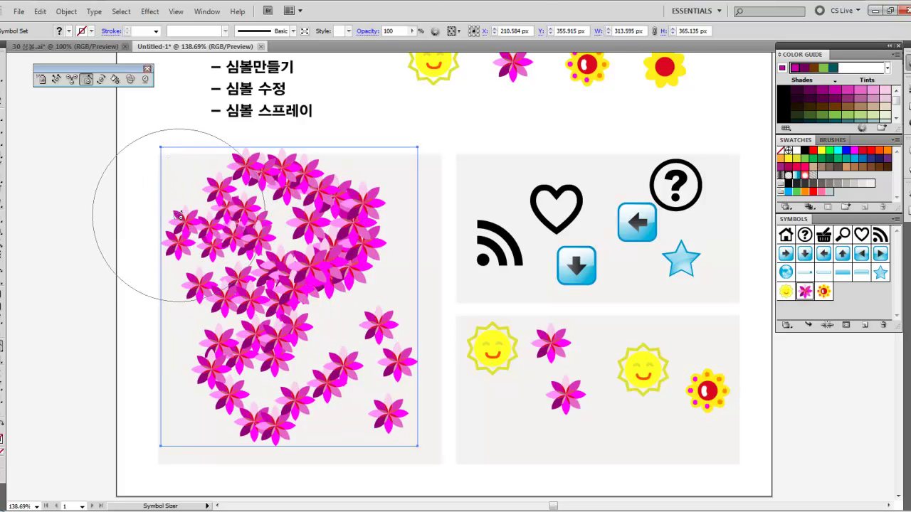
drag(179, 217, 186, 220)
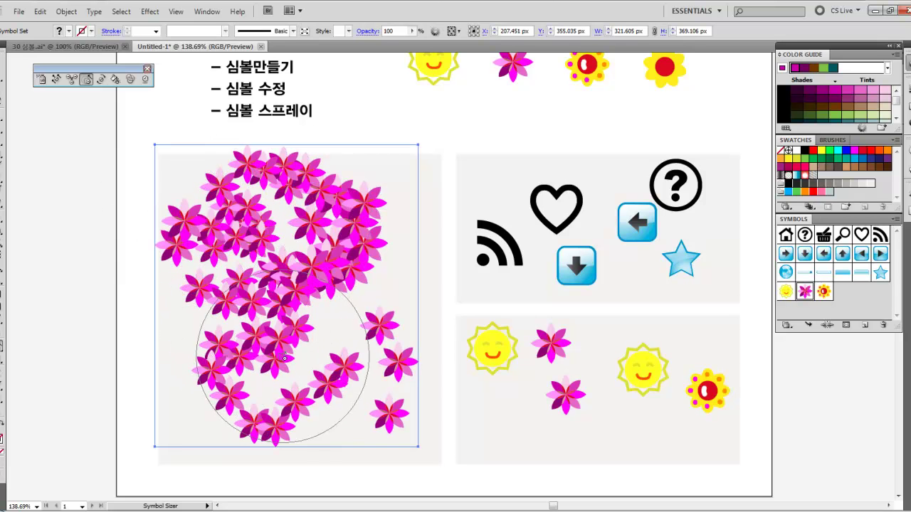
- Enlarge the flowers in the lower middle, along the top and at the bottom of the set with the Symbol Sizer
drag(279, 347, 278, 343)
drag(353, 373, 353, 374)
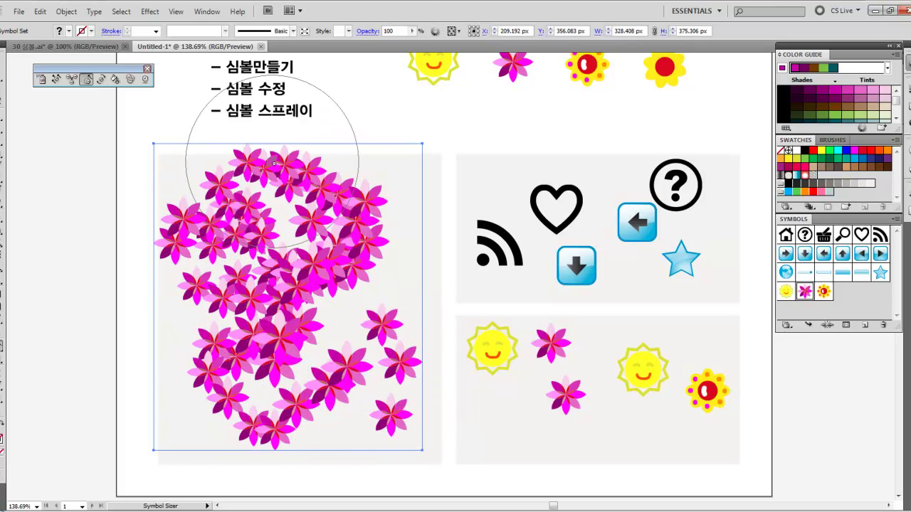
drag(278, 167, 279, 182)
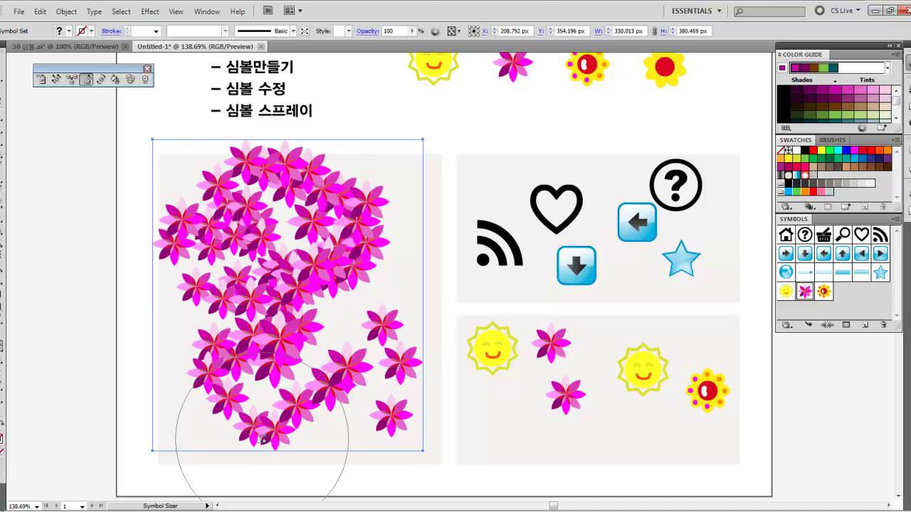
key(alt)
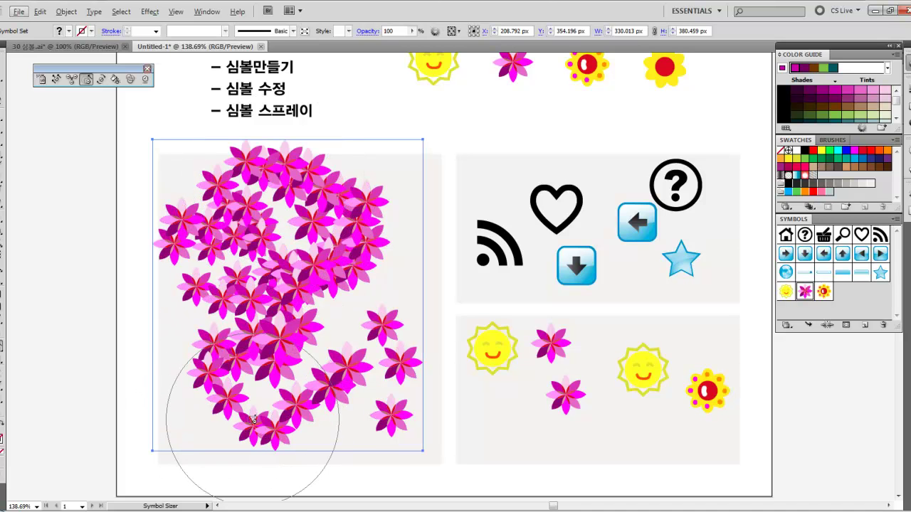
mouse_move(253, 420)
mouse_down()
mouse_move(247, 417)
mouse_move(256, 420)
mouse_up()
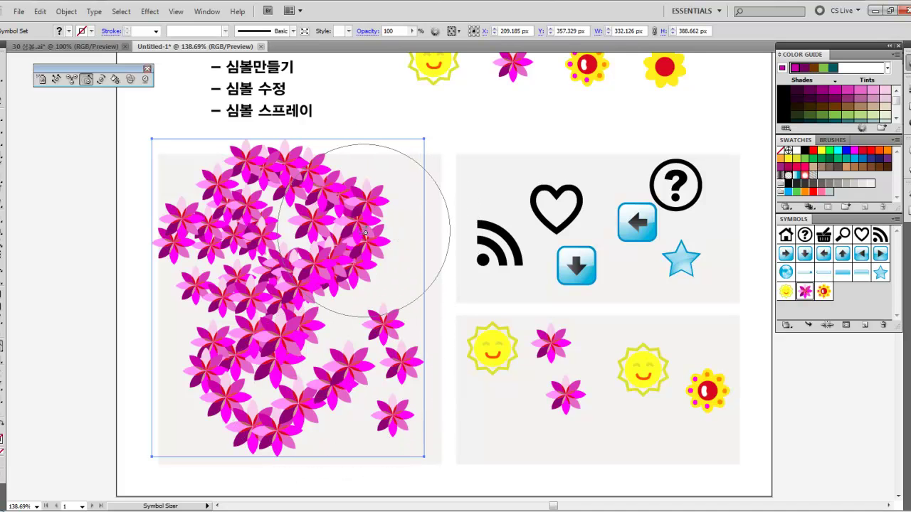
- Push the outer flowers inward with the Symbol Shifter so the whole symbol set fits inside the large gray box
click(56, 79)
mouse_move(253, 146)
mouse_down()
mouse_move(249, 185)
mouse_move(241, 140)
mouse_up()
mouse_move(407, 429)
mouse_down()
mouse_move(365, 362)
mouse_move(354, 388)
mouse_move(382, 399)
mouse_move(364, 373)
mouse_up()
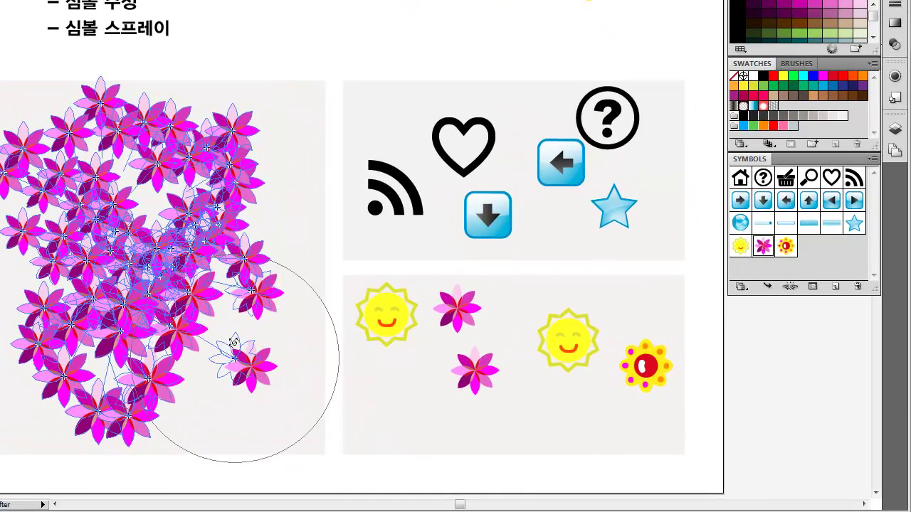
drag(234, 343, 235, 346)
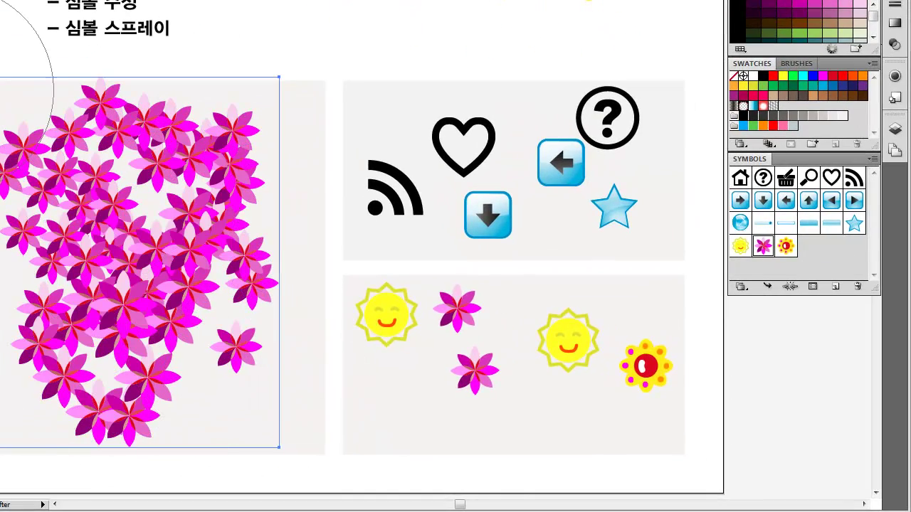
mouse_move(3, 142)
mouse_down()
mouse_move(36, 157)
mouse_move(71, 139)
mouse_move(148, 210)
mouse_up()
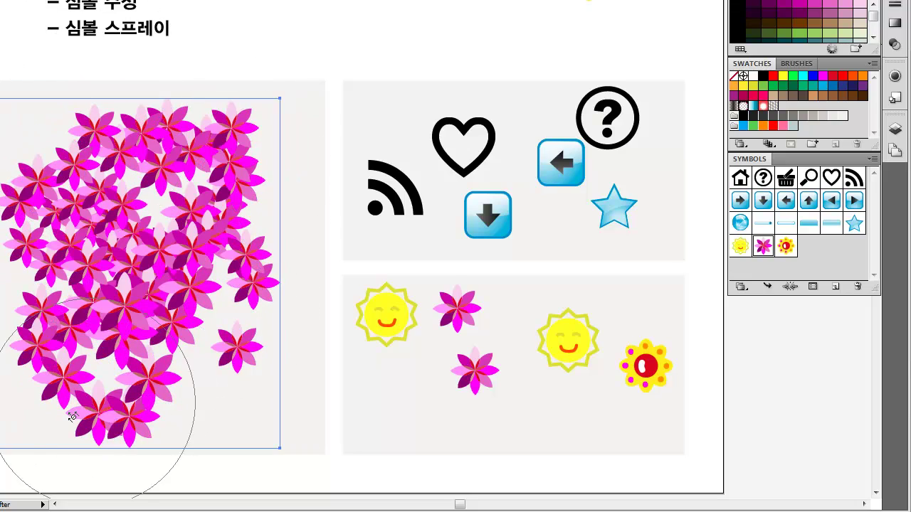
mouse_move(109, 448)
mouse_down()
mouse_move(128, 388)
mouse_move(169, 397)
mouse_up()
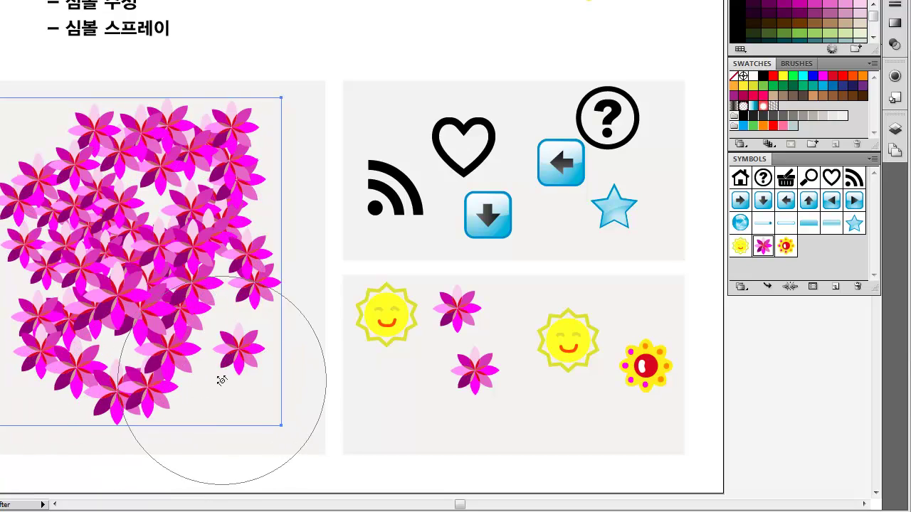
mouse_move(242, 356)
mouse_down()
mouse_move(235, 314)
mouse_move(224, 462)
mouse_up()
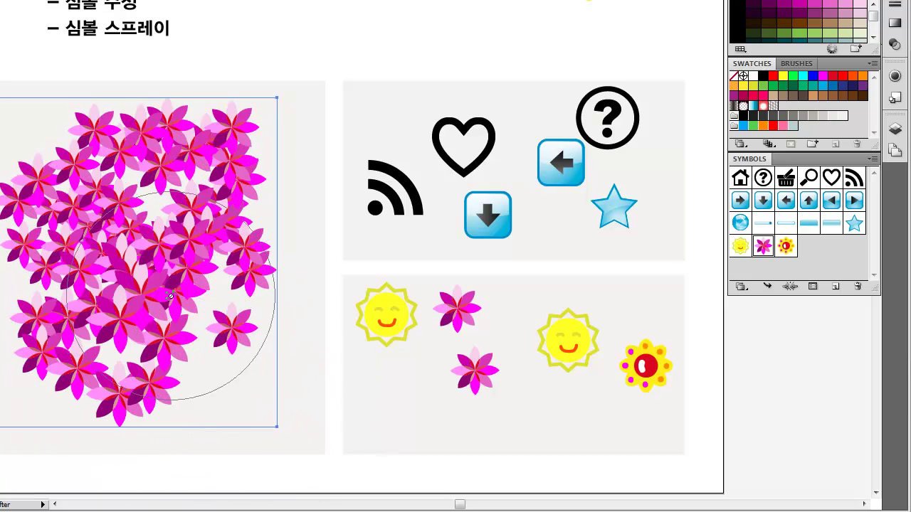
mouse_move(153, 267)
mouse_down()
mouse_move(178, 306)
mouse_move(253, 342)
mouse_up()
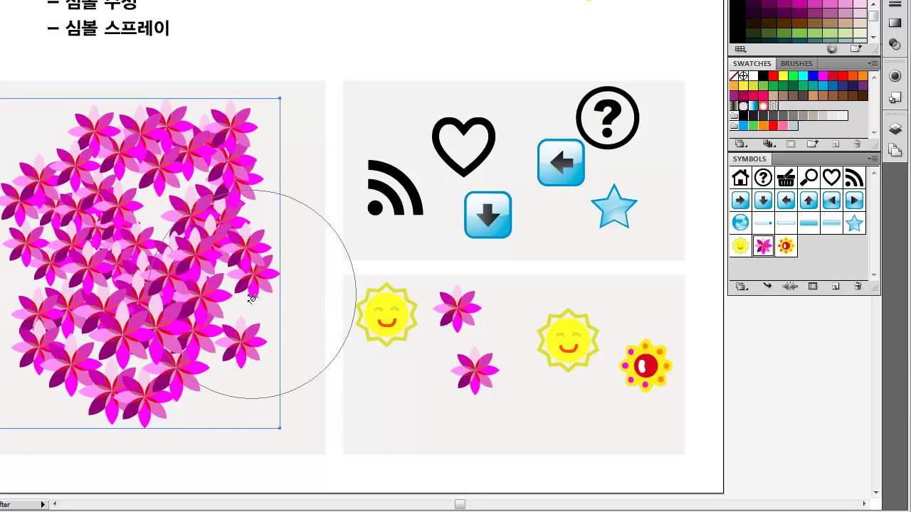
drag(261, 315, 241, 317)
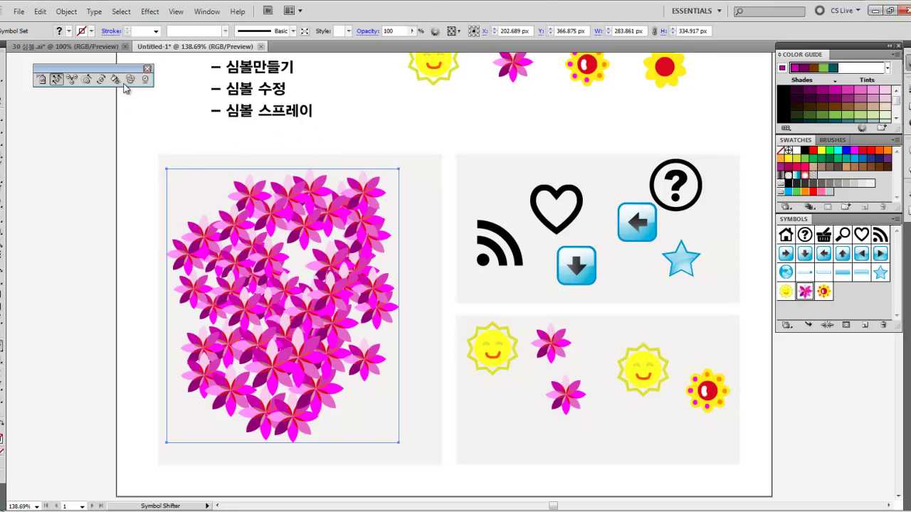
- Tighten the central flowers with the Symbol Scruncher, and shift the top flowers down into the cluster with the Symbol Shifter
drag(305, 260, 302, 261)
click(301, 261)
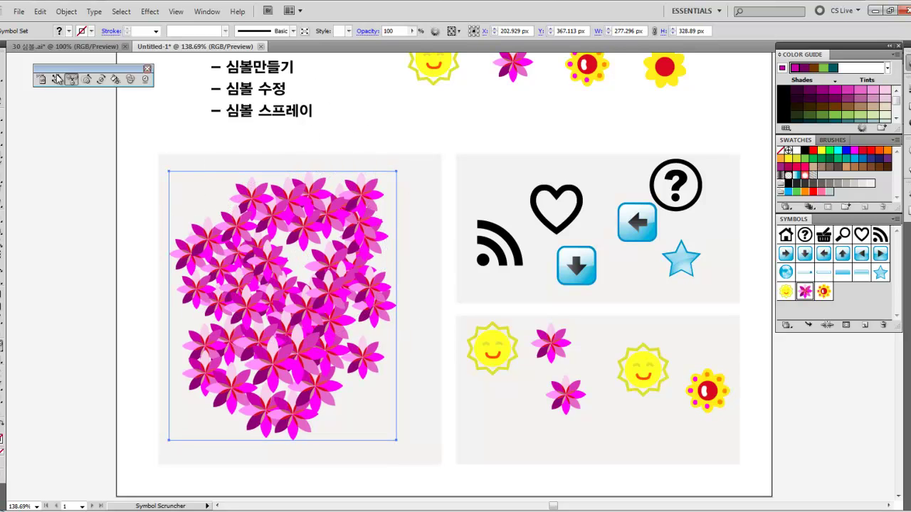
drag(274, 173, 391, 236)
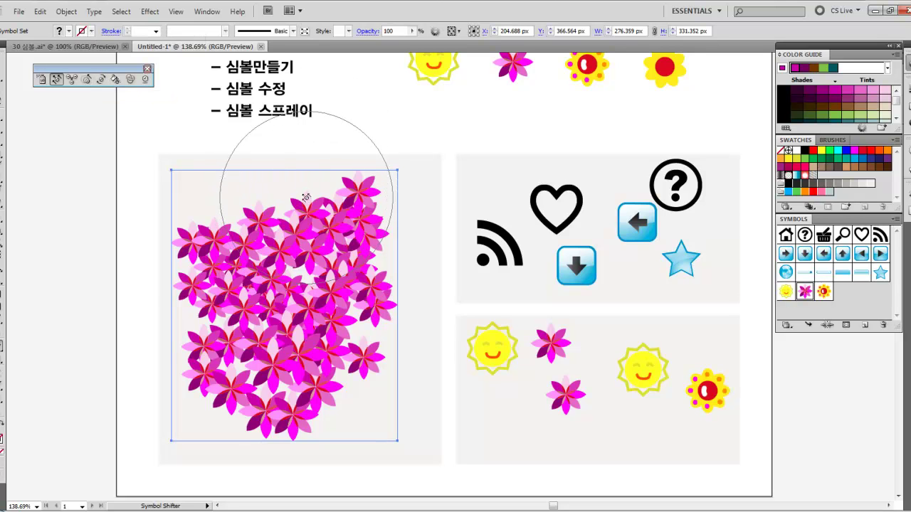
- Rotate the flowers in the upper middle, left and lower parts of the symbol set with the Symbol Spinner
click(101, 80)
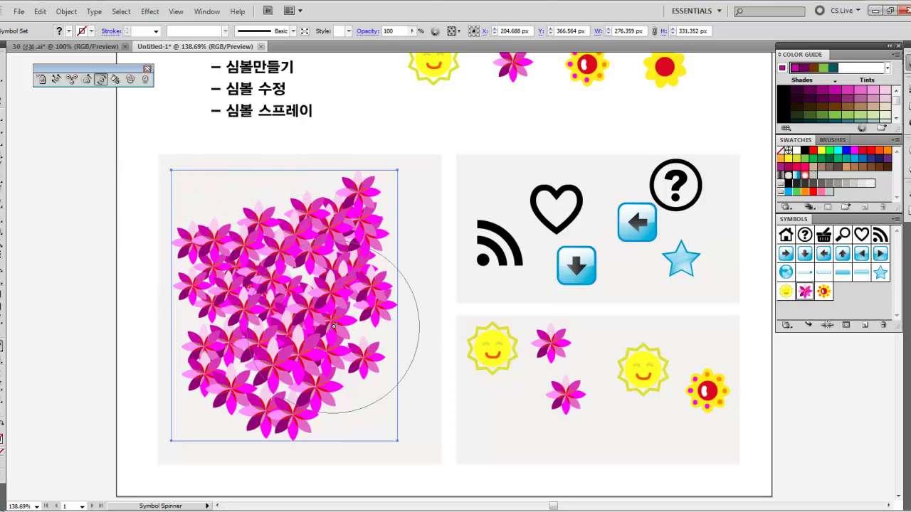
mouse_move(288, 247)
mouse_down()
mouse_move(349, 214)
mouse_move(331, 235)
mouse_move(305, 203)
mouse_move(275, 195)
mouse_move(286, 215)
mouse_up()
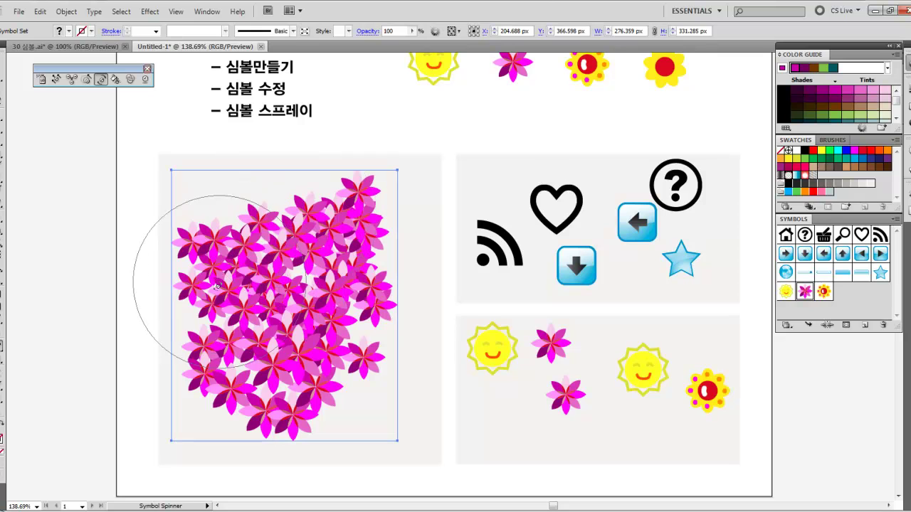
mouse_move(217, 289)
mouse_down()
mouse_move(207, 291)
mouse_move(213, 299)
mouse_up()
mouse_move(235, 388)
mouse_down()
mouse_move(292, 395)
mouse_move(287, 388)
mouse_up()
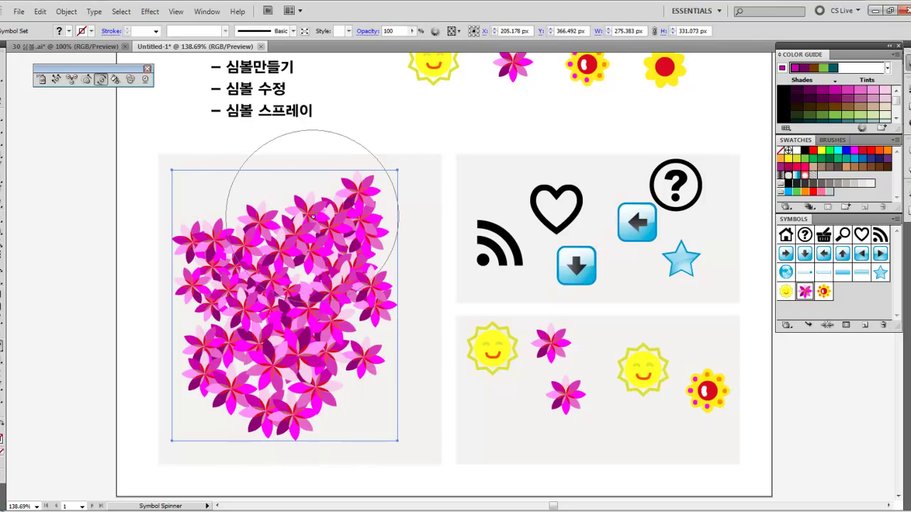
- Rotate the flowers in the upper right, right center and left middle of the symbol set with the Symbol Spinner
mouse_move(347, 207)
mouse_down()
mouse_move(356, 205)
mouse_move(346, 224)
mouse_move(361, 240)
mouse_up()
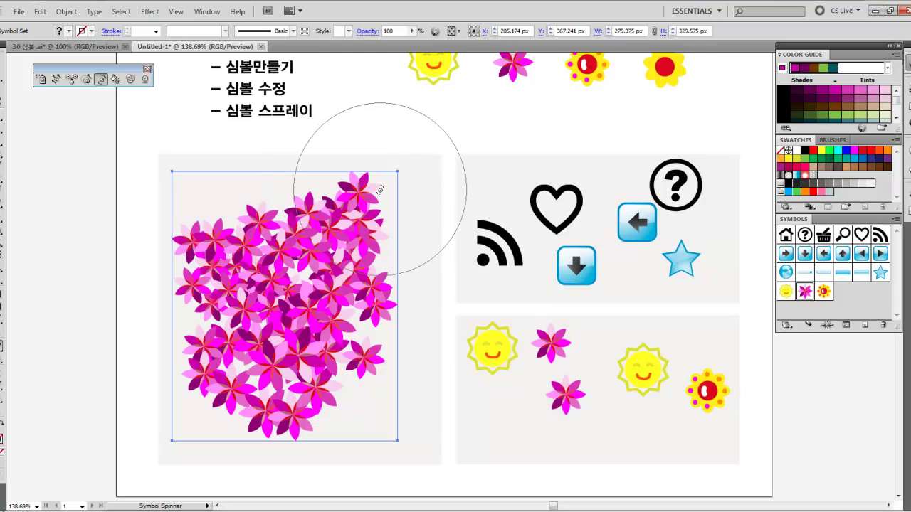
drag(337, 322, 346, 293)
drag(216, 312, 218, 313)
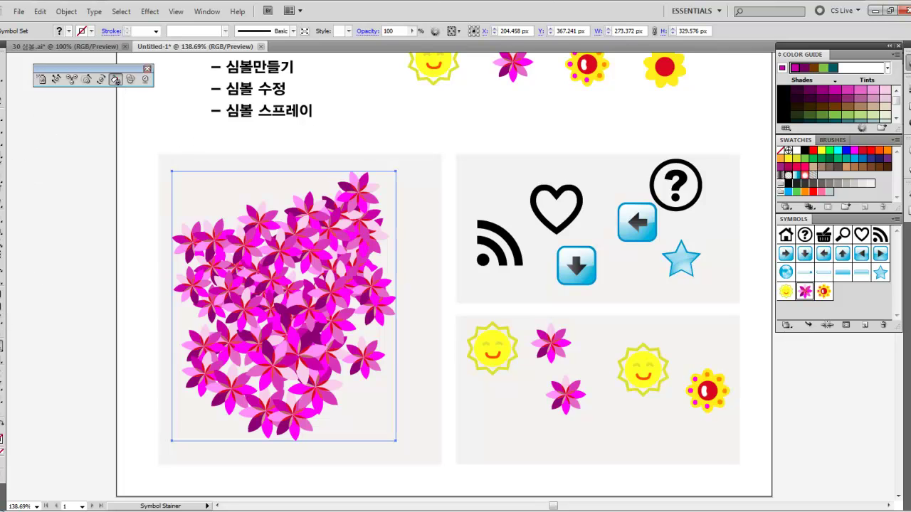
- Stain the flowers in the upper right and lower part of the symbol set orange with the Symbol Stainer
mouse_move(2, 347)
mouse_down()
mouse_move(68, 352)
mouse_move(77, 412)
mouse_up()
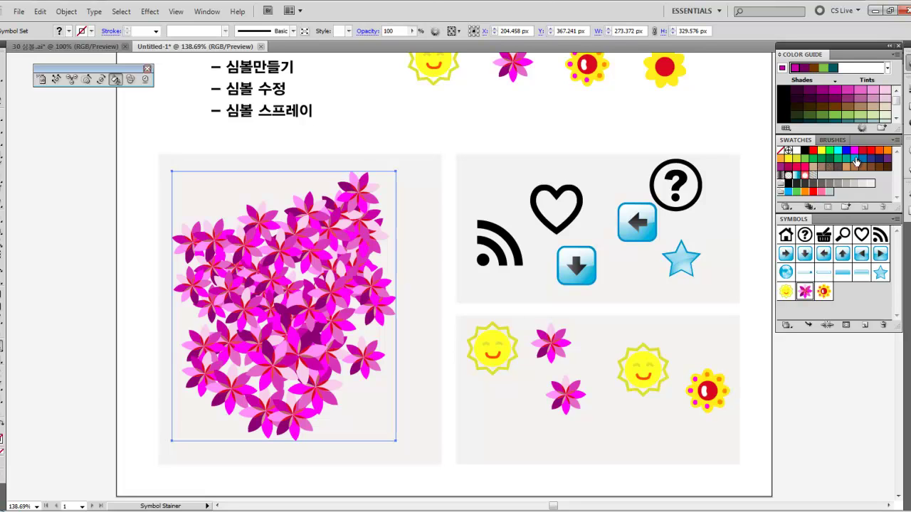
click(886, 152)
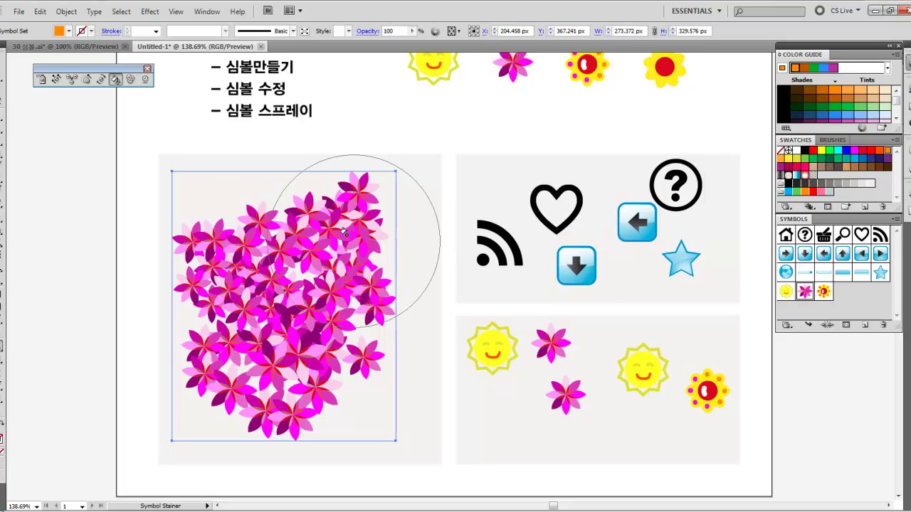
mouse_move(329, 205)
mouse_down()
mouse_move(342, 196)
mouse_move(313, 214)
mouse_up()
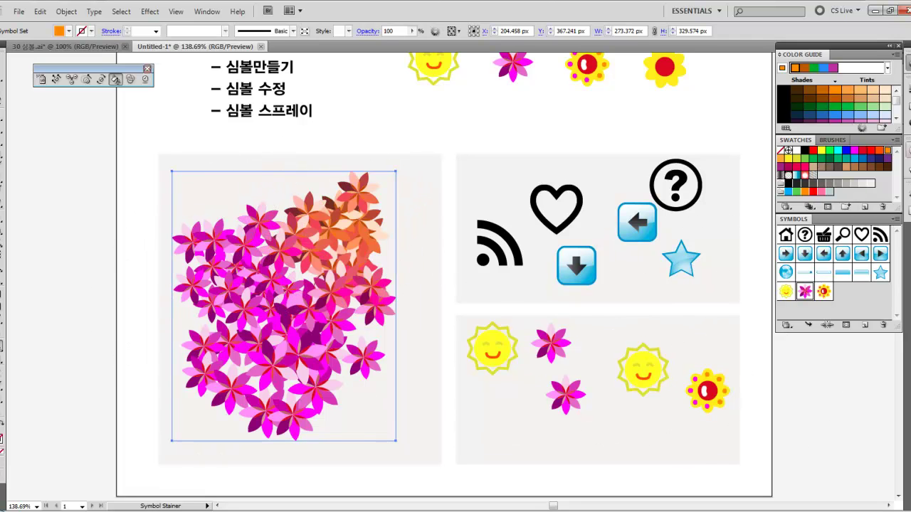
drag(213, 399, 363, 370)
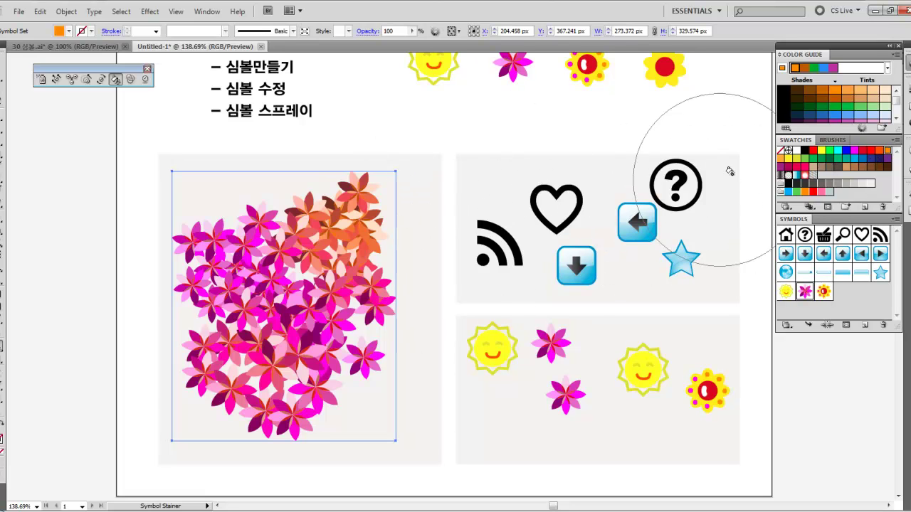
- Stain the flowers along the top, left side and lower right of the symbol set with yellow
click(822, 151)
drag(330, 163, 332, 168)
mouse_move(141, 318)
mouse_down()
mouse_move(214, 234)
mouse_move(187, 203)
mouse_up()
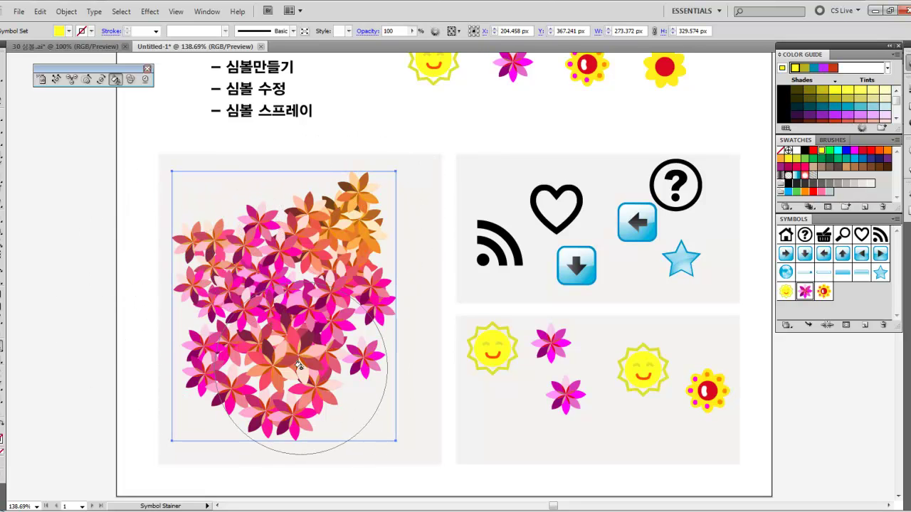
drag(362, 356, 364, 356)
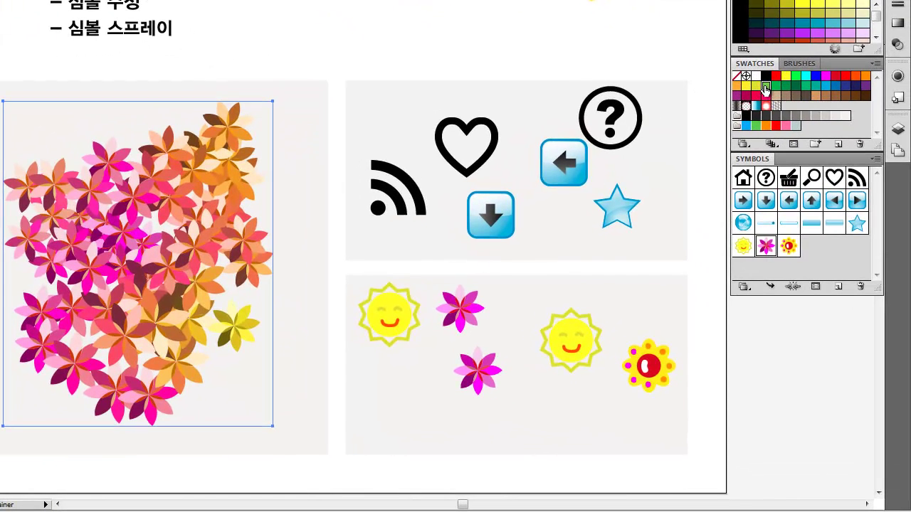
- Tint the flowers on the left side and in the upper right of the symbol set with yellowish green
click(765, 88)
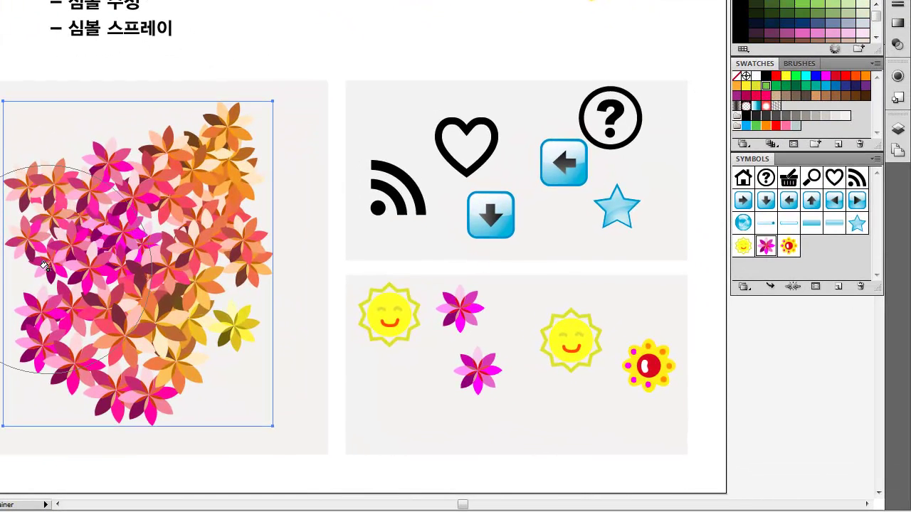
drag(44, 254, 96, 326)
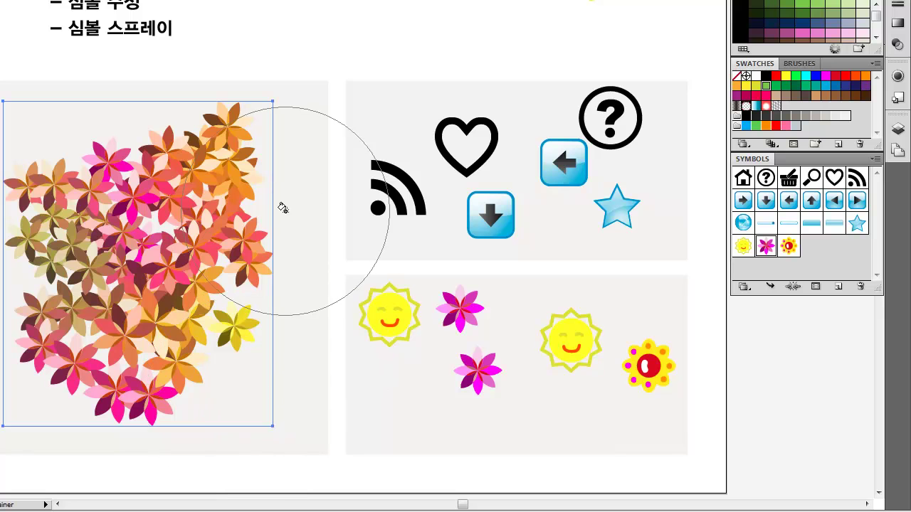
drag(217, 153, 228, 156)
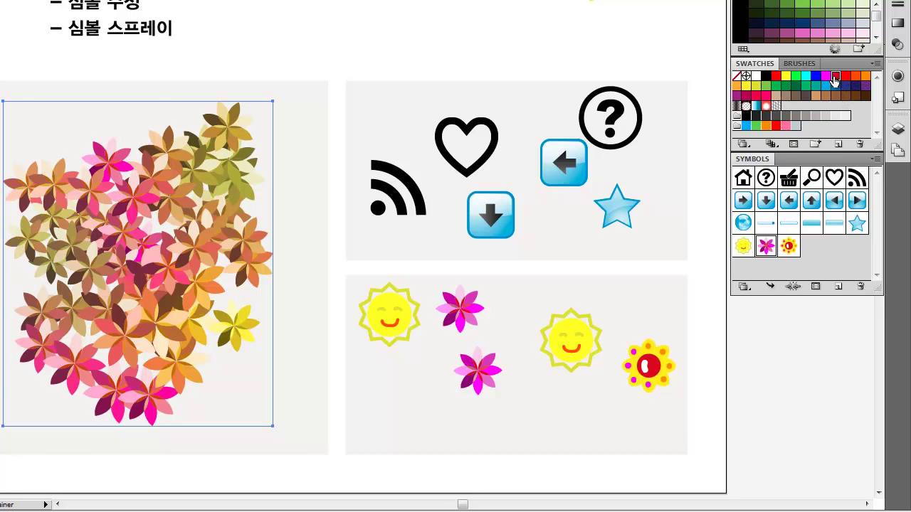
- Tint the pink flowers at the top and bottom of the symbol set with red
click(834, 81)
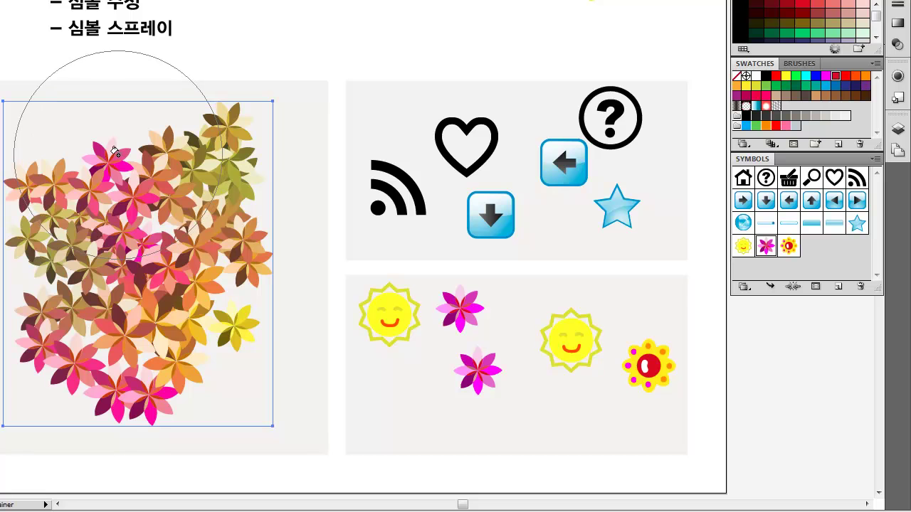
drag(114, 152, 118, 154)
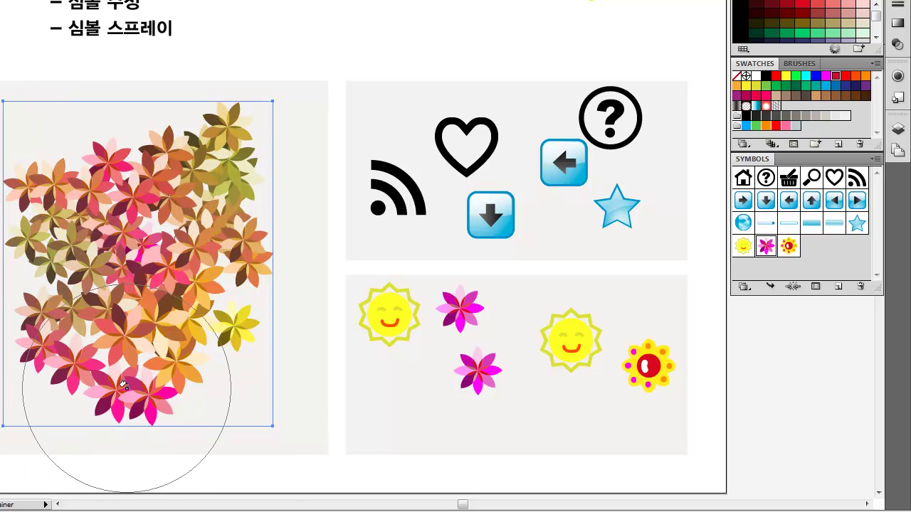
drag(122, 385, 128, 390)
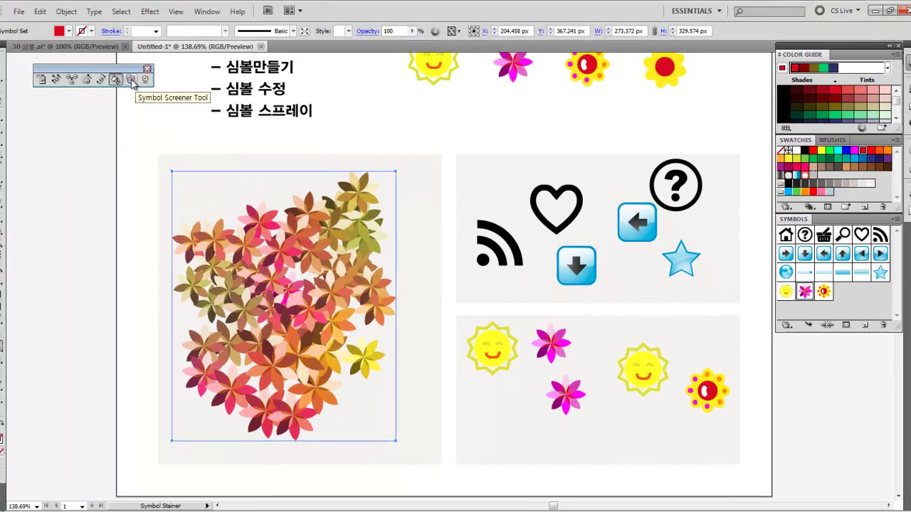
- Make the upper right, upper left, bottom and central flowers semi-transparent with the Symbol Screener, and deselect the symbol set
click(131, 80)
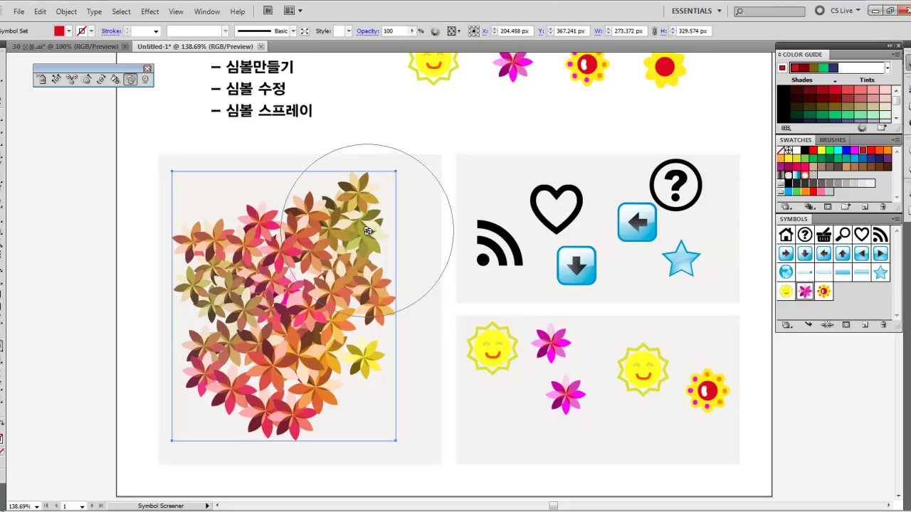
drag(335, 217, 337, 217)
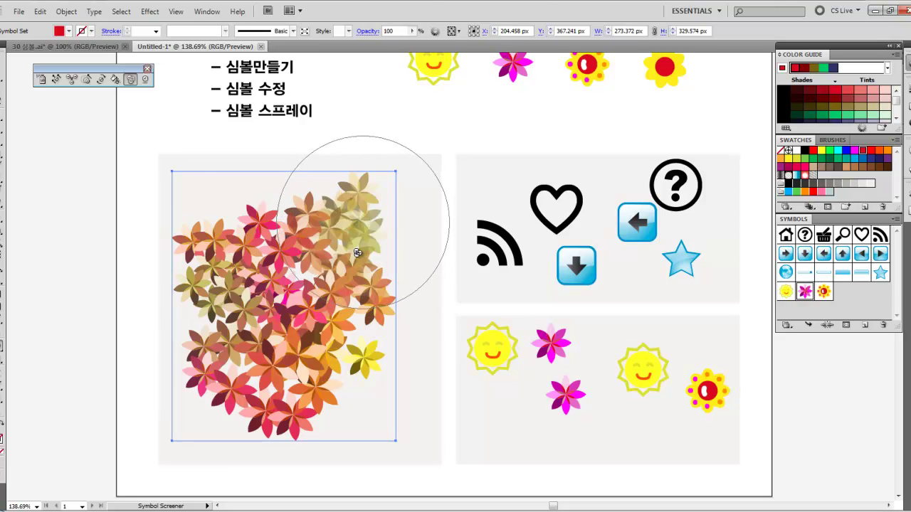
click(244, 245)
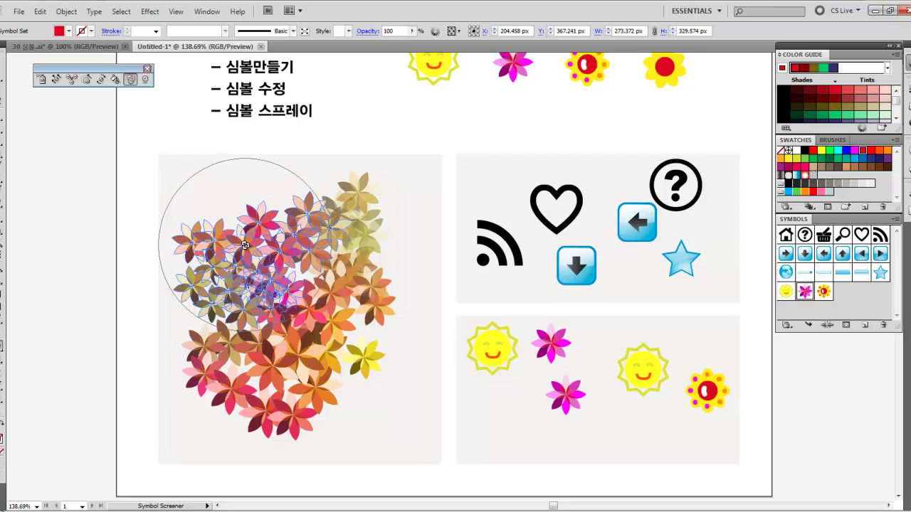
drag(228, 423, 203, 398)
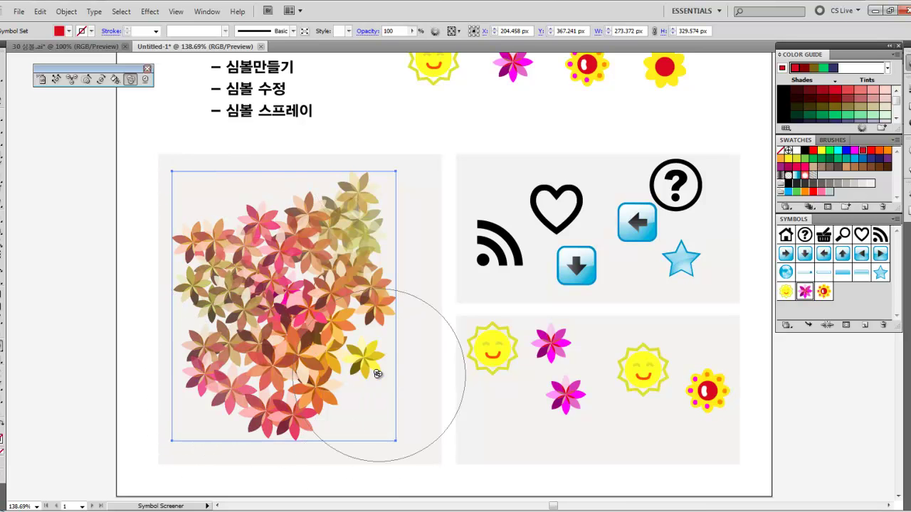
click(306, 409)
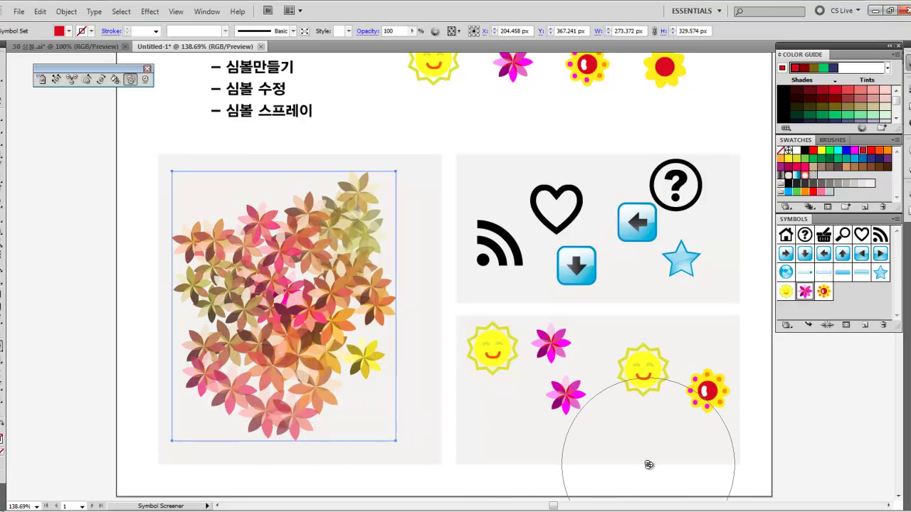
click(309, 308)
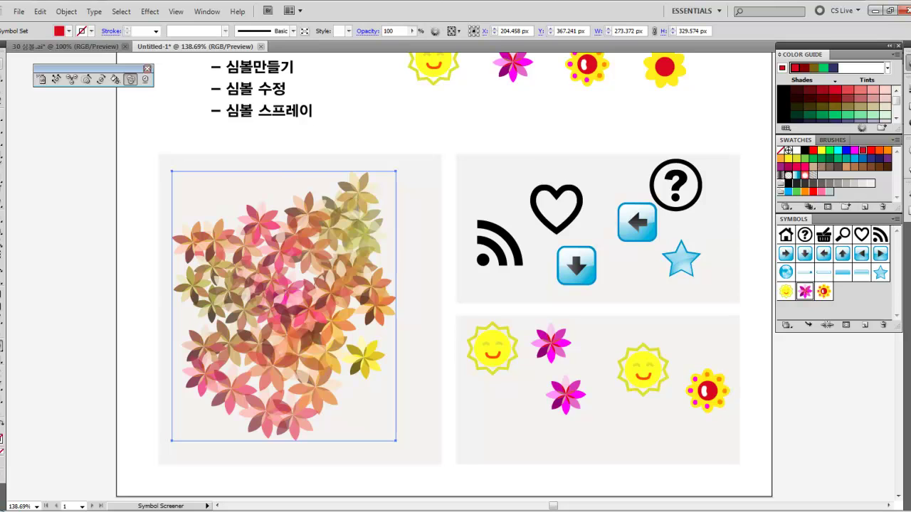
click(178, 141)
scroll(457, 220, up, 1)
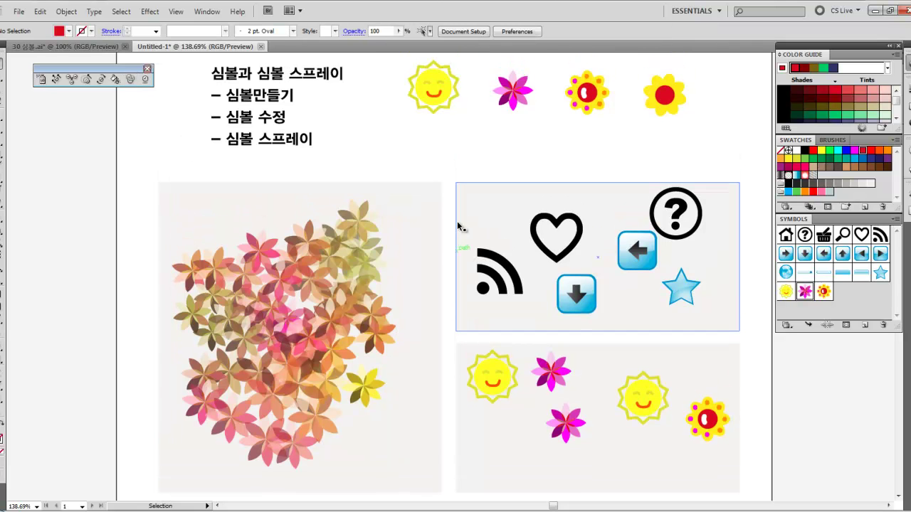